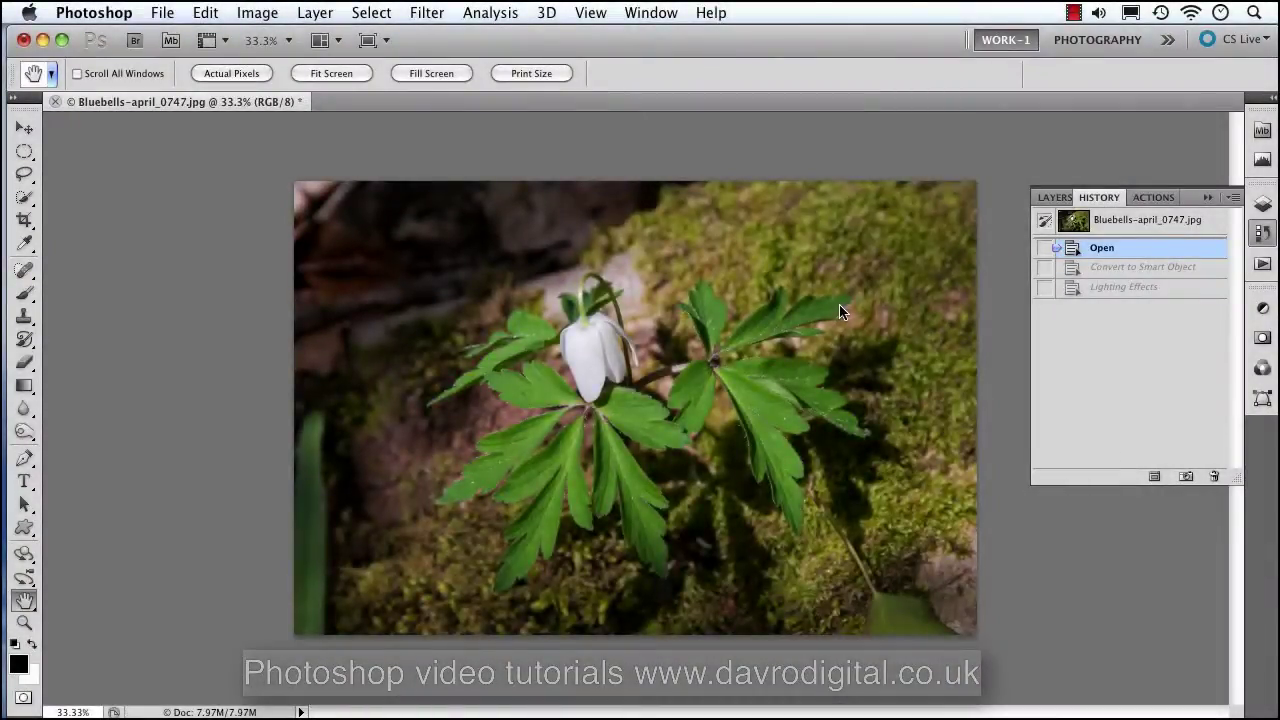
- Show the Layers panel so the Background layer of Bluebells-april_0747.jpg is listed
click(1056, 197)
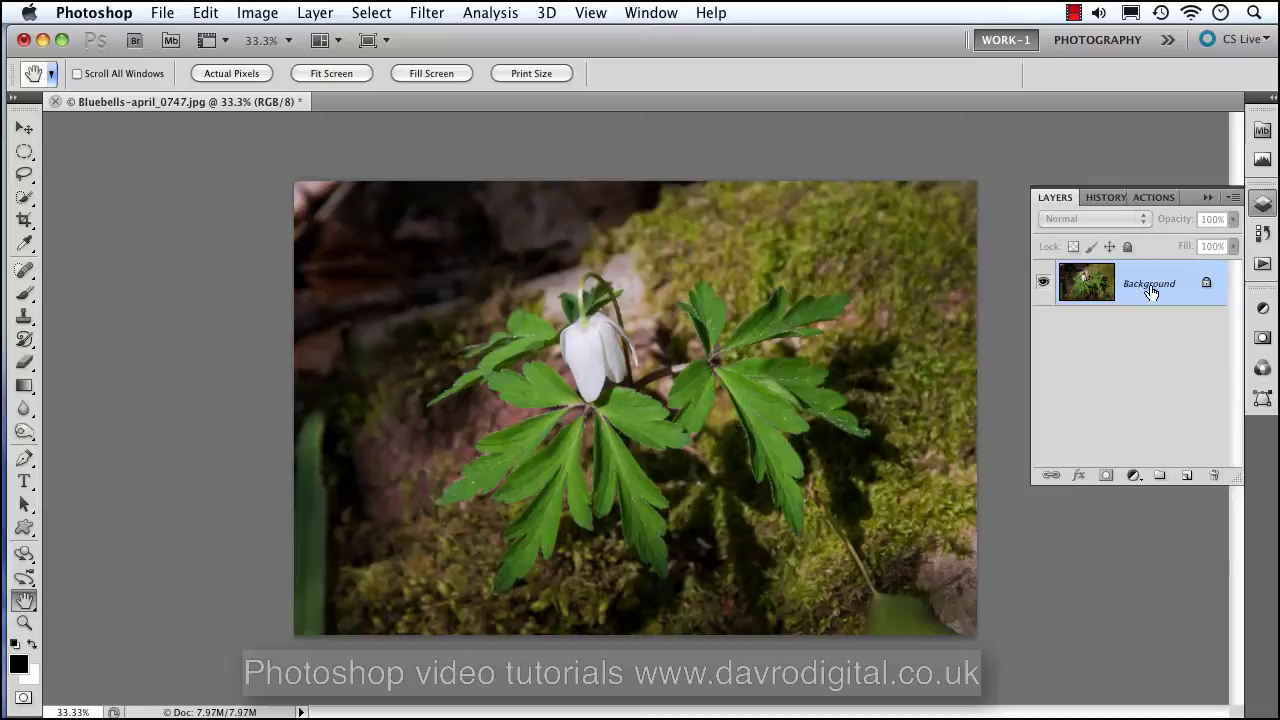
- Convert the Background layer for smart filters, making Layer 0 a smart object
click(427, 13)
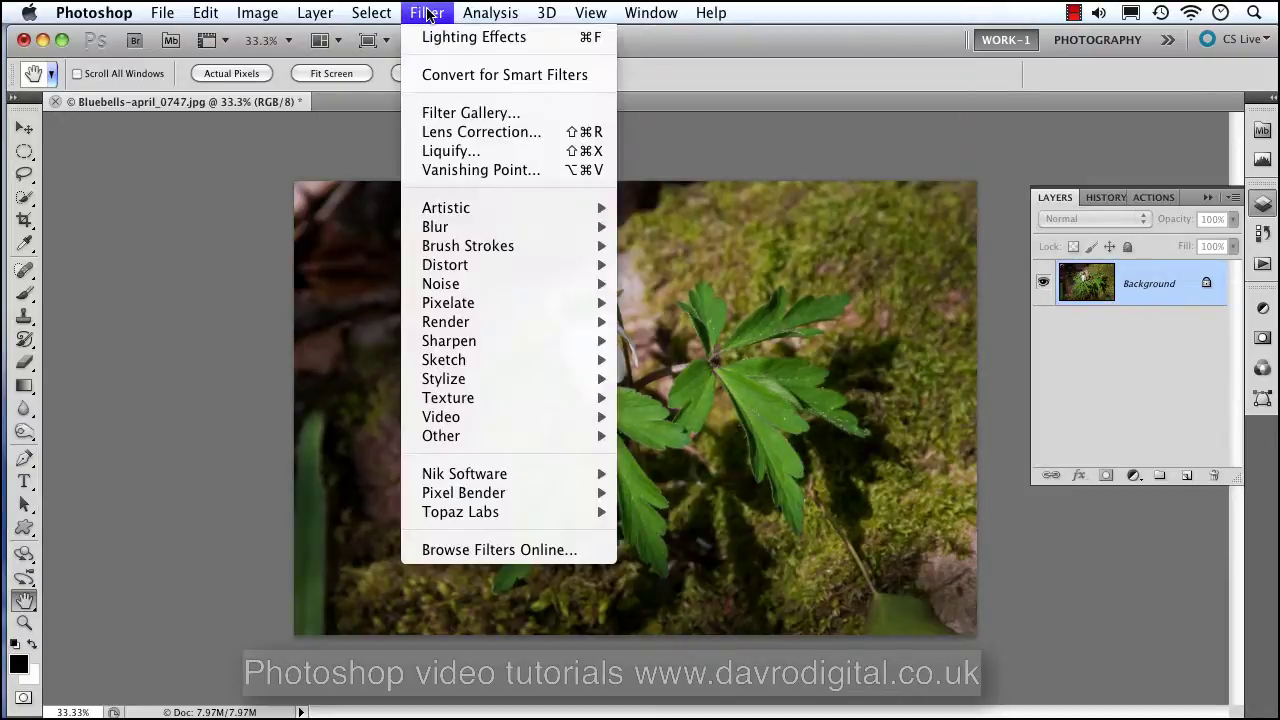
click(416, 77)
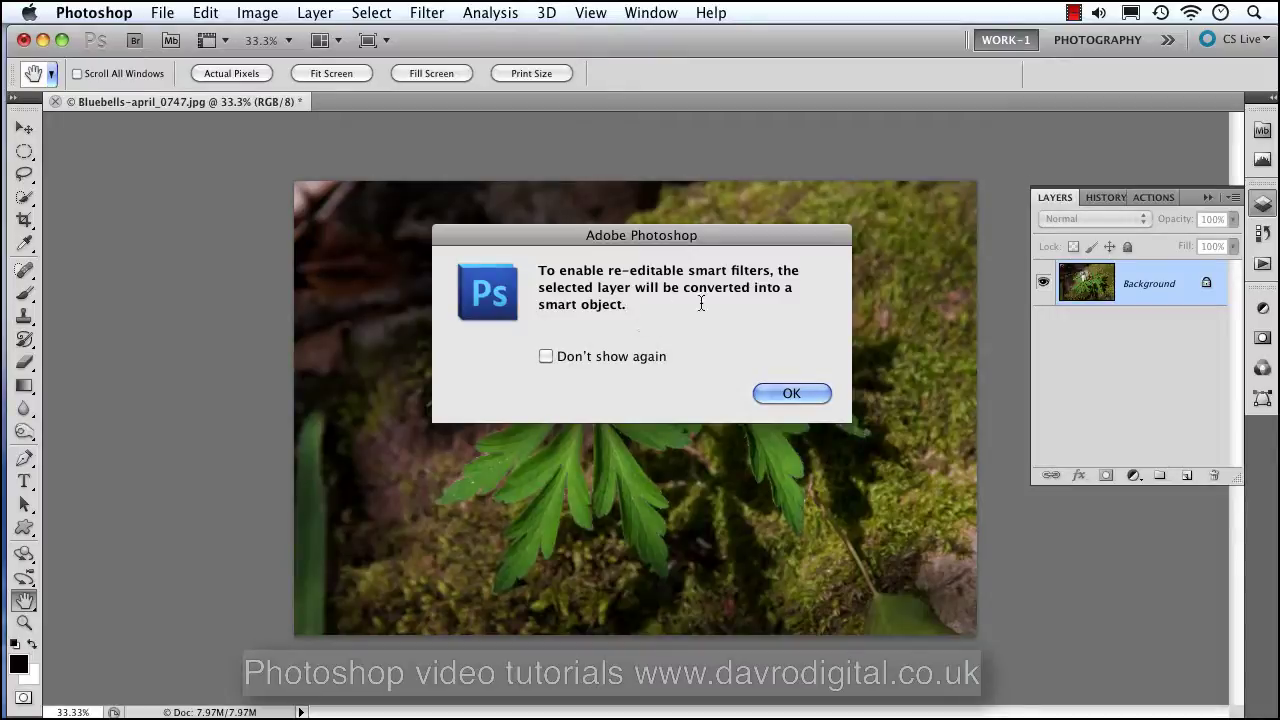
click(786, 395)
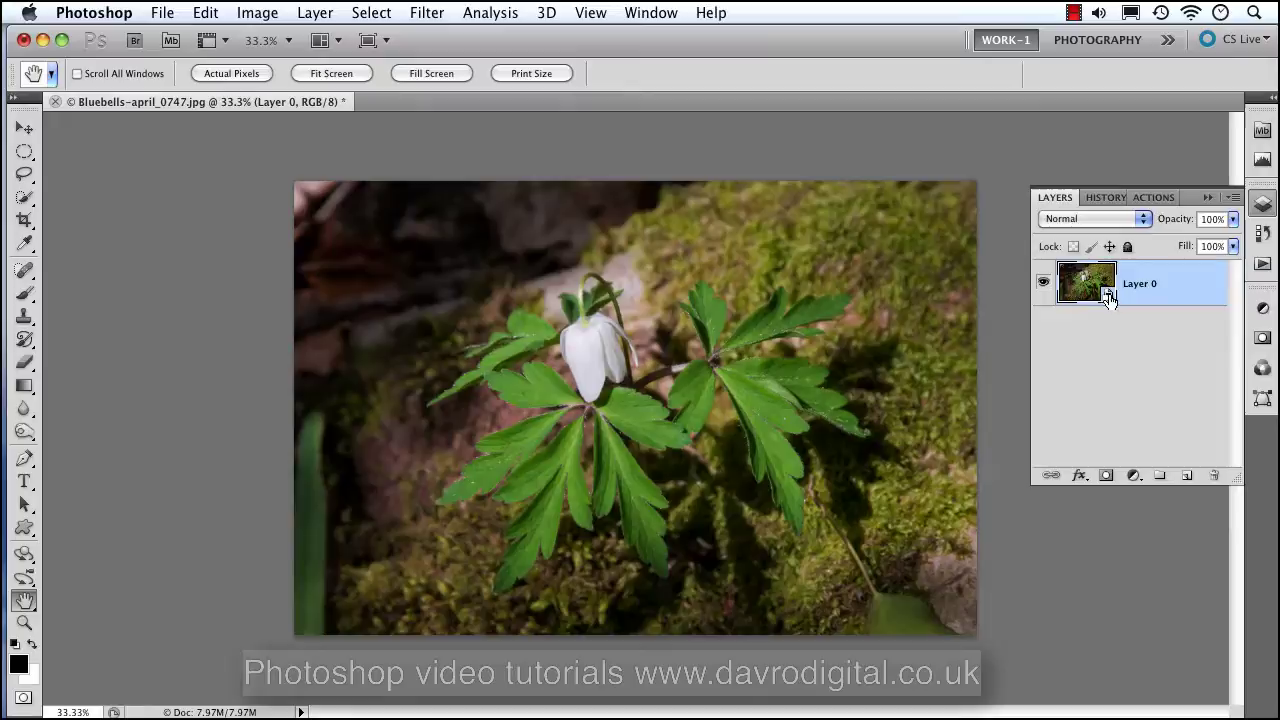
right_click(1185, 289)
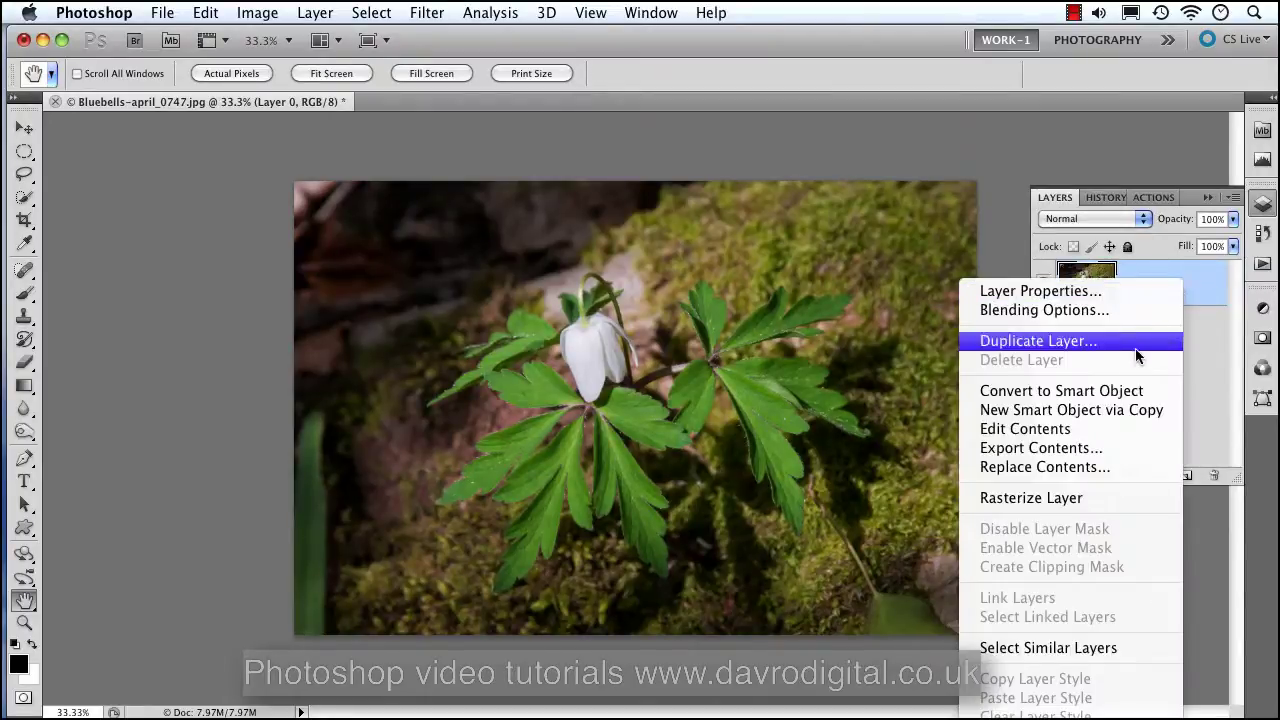
click(1080, 398)
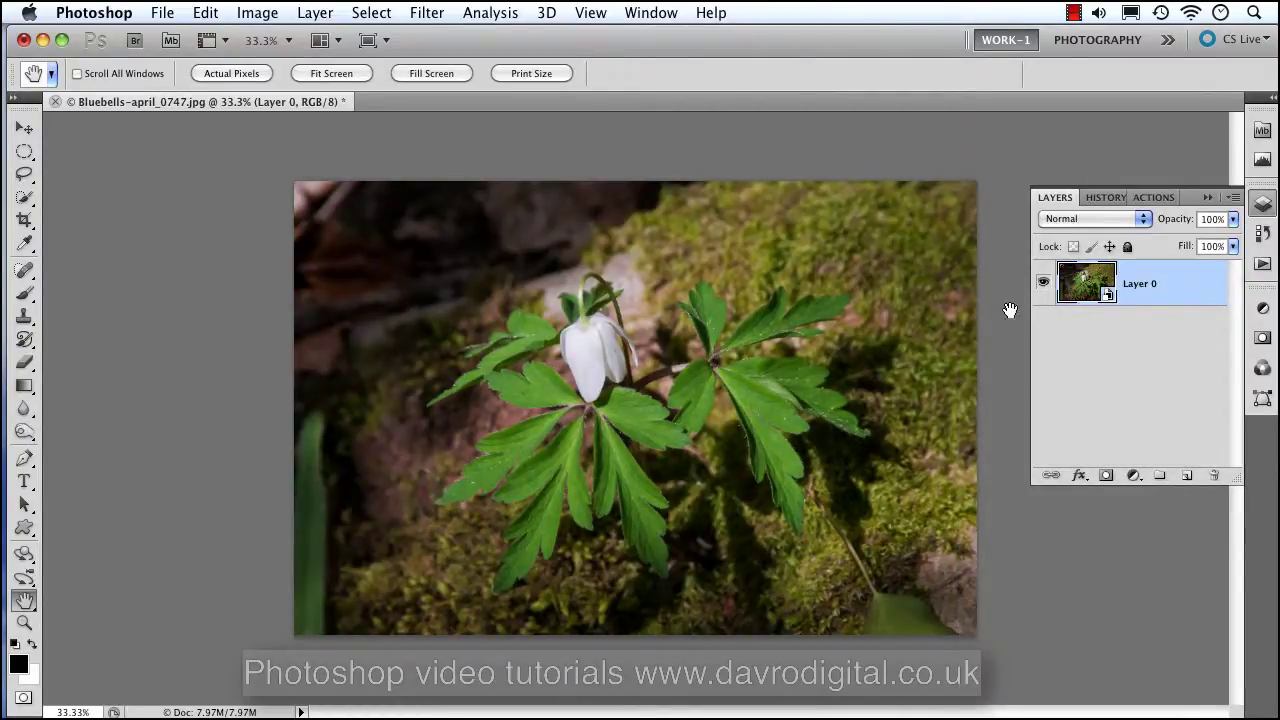
- Open Render > Lighting Effects and switch the light type to Omni
click(424, 14)
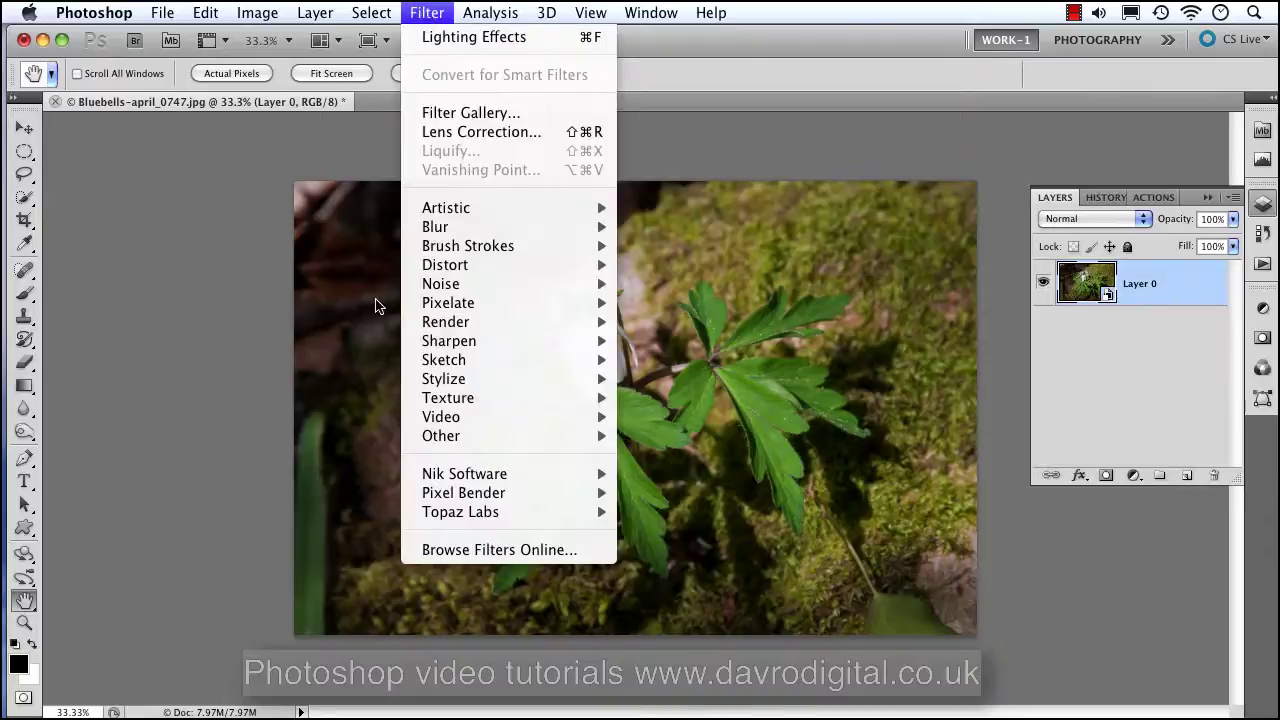
mouse_move(508, 325)
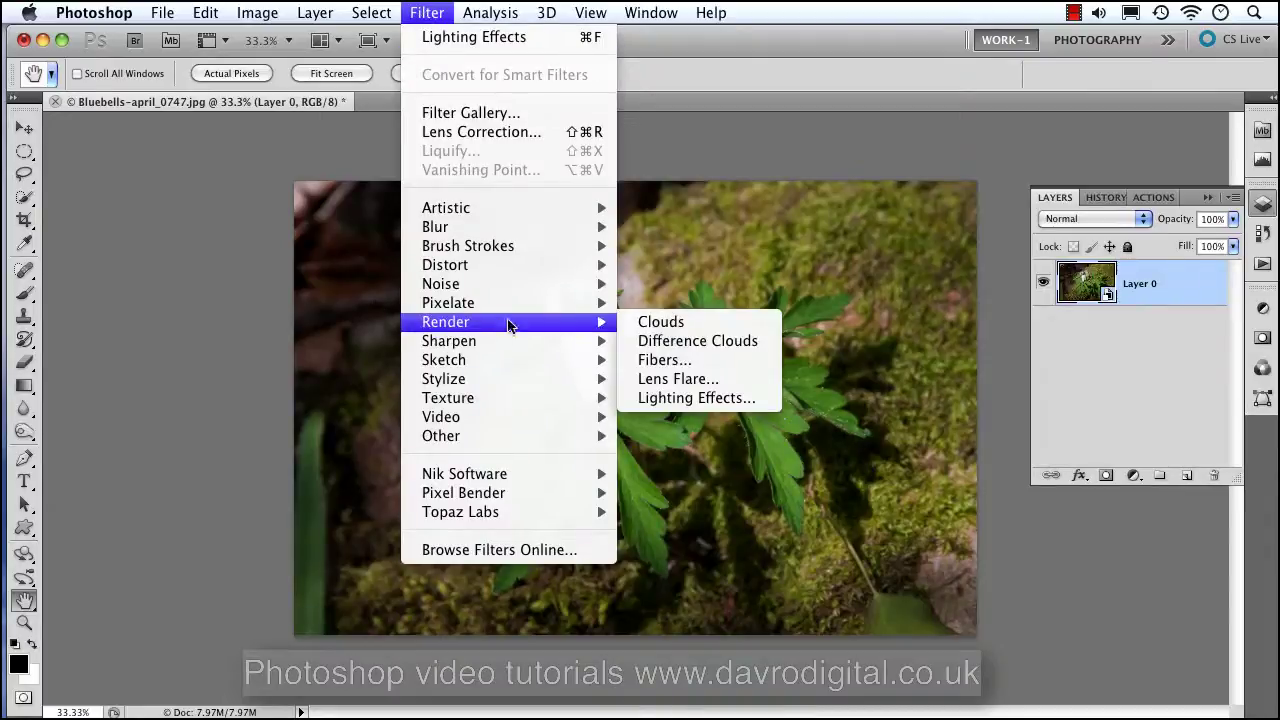
click(686, 400)
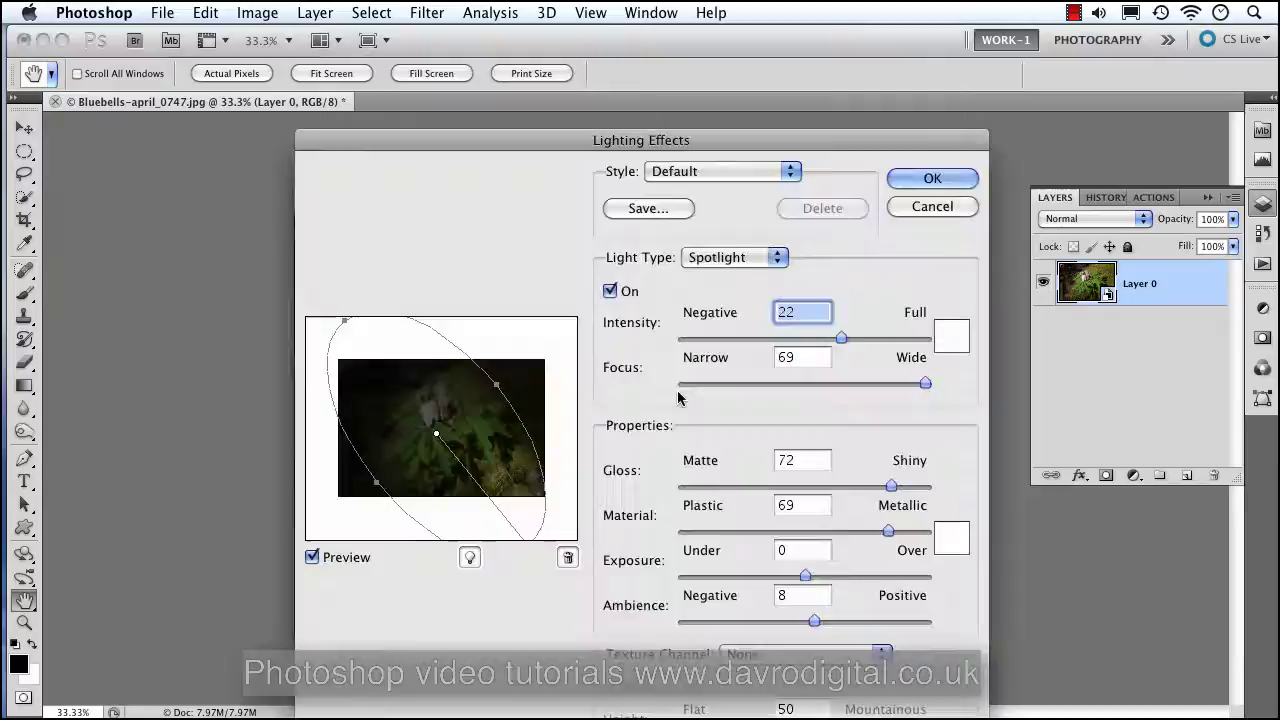
drag(690, 150, 712, 69)
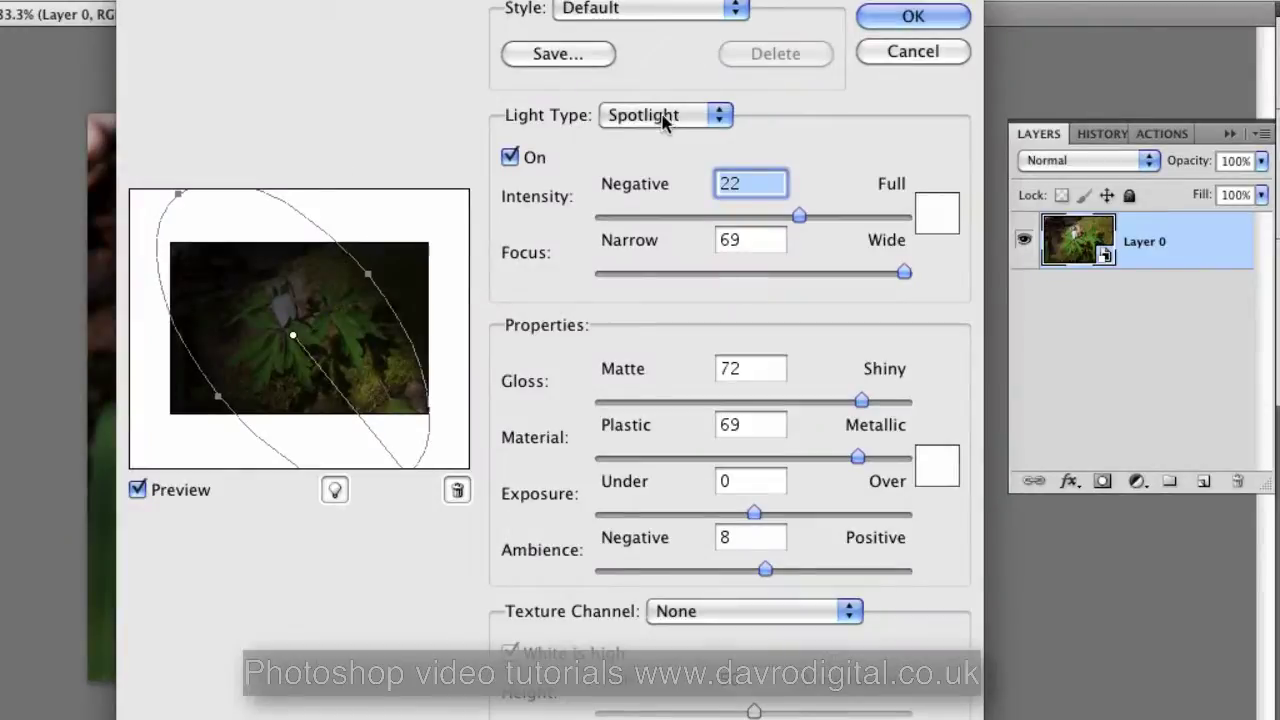
click(663, 118)
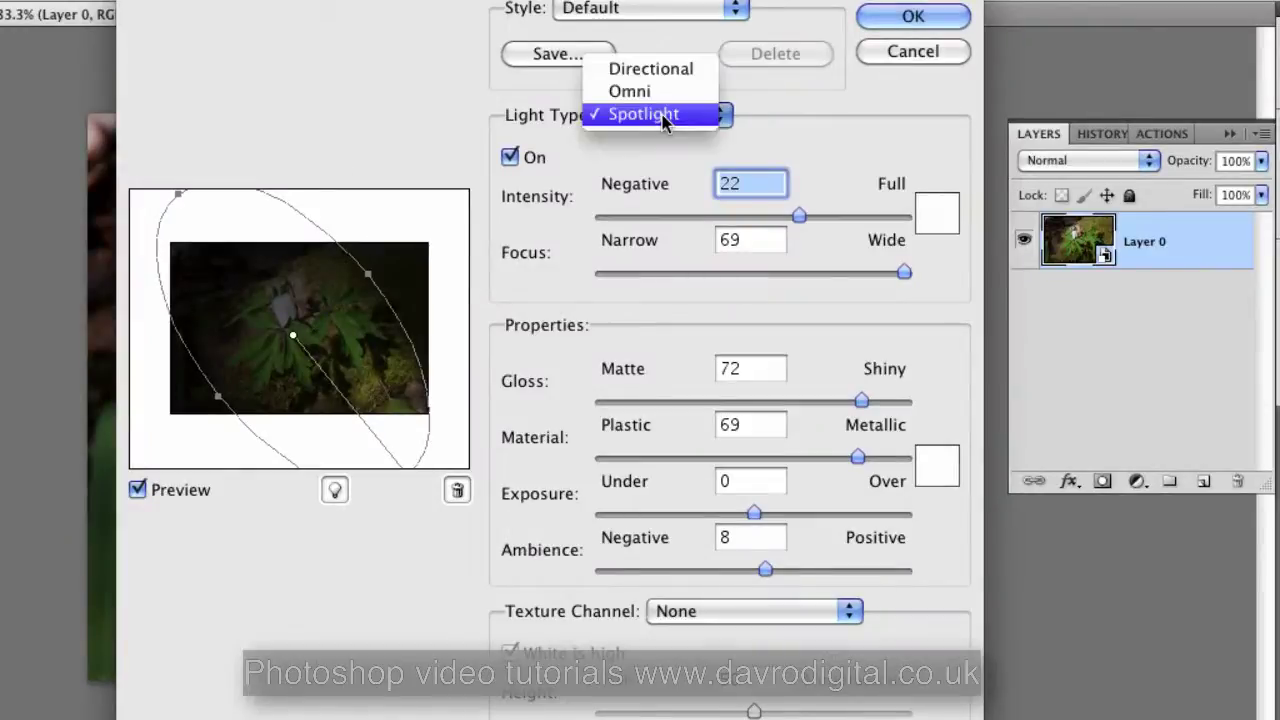
click(663, 92)
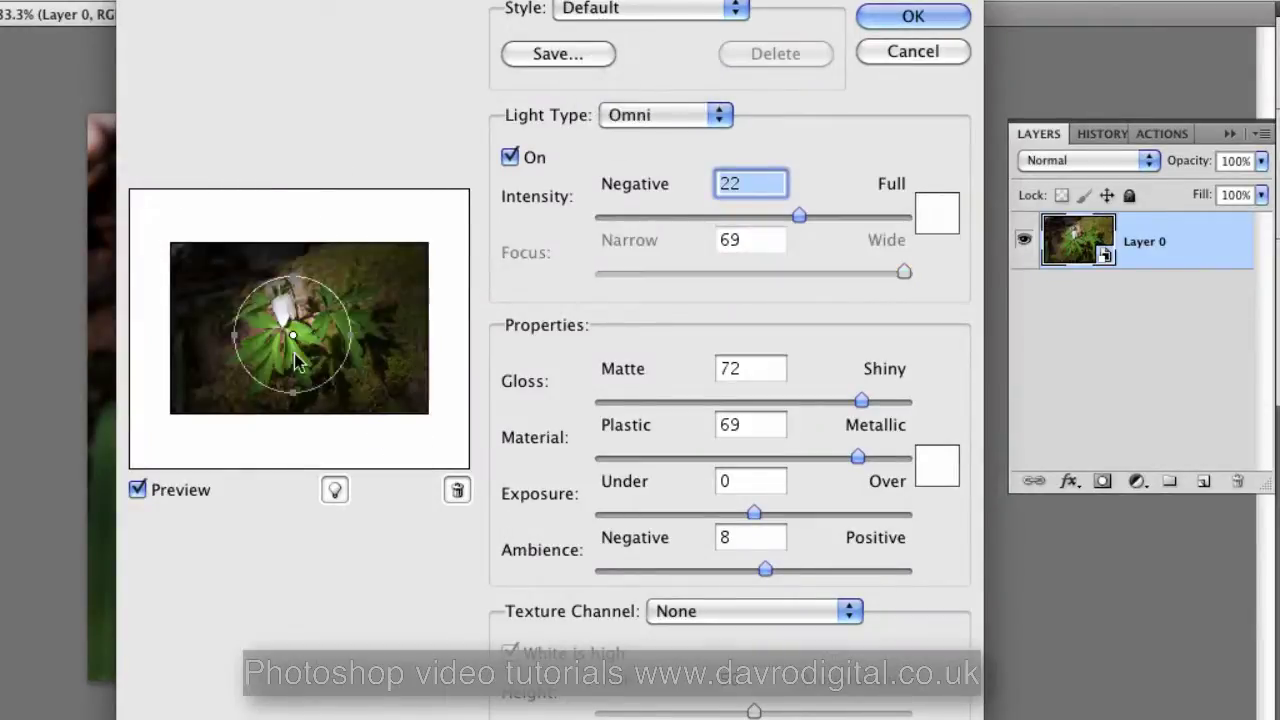
- Centre the Omni light over the white flower and slightly enlarge its circle
click(137, 490)
click(137, 490)
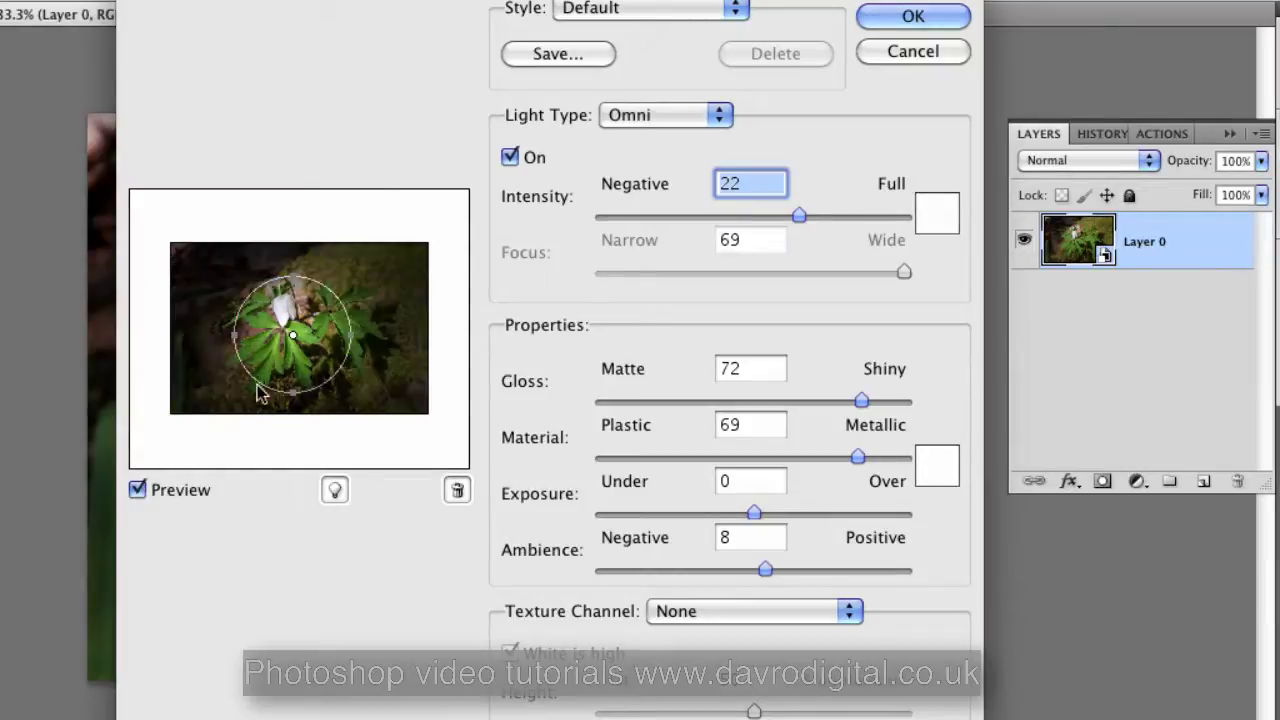
drag(293, 340, 286, 330)
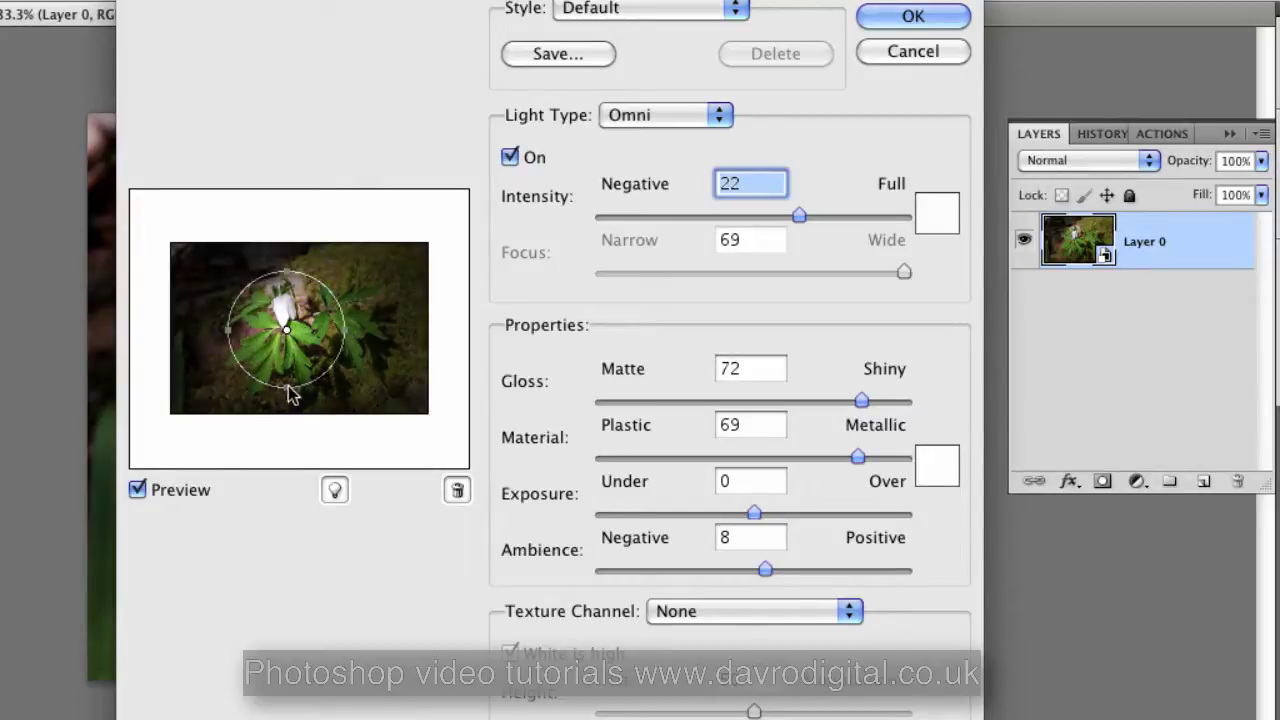
drag(288, 385, 286, 403)
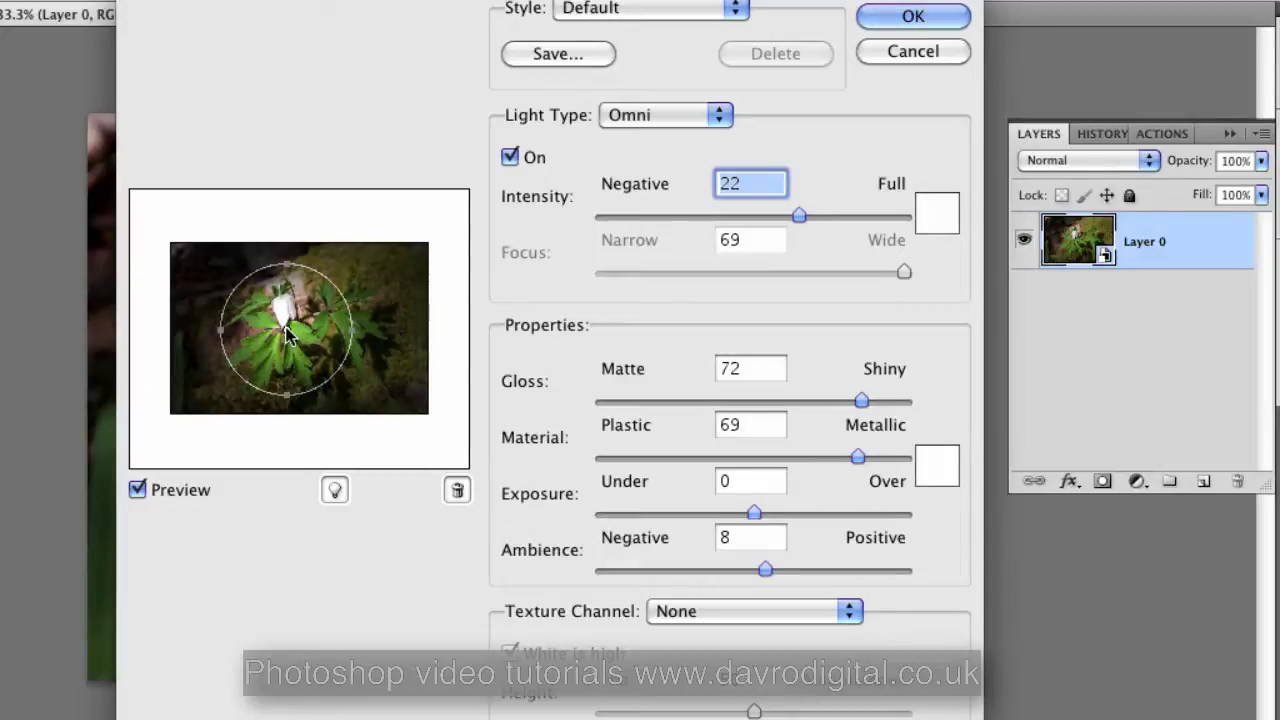
drag(291, 336, 287, 338)
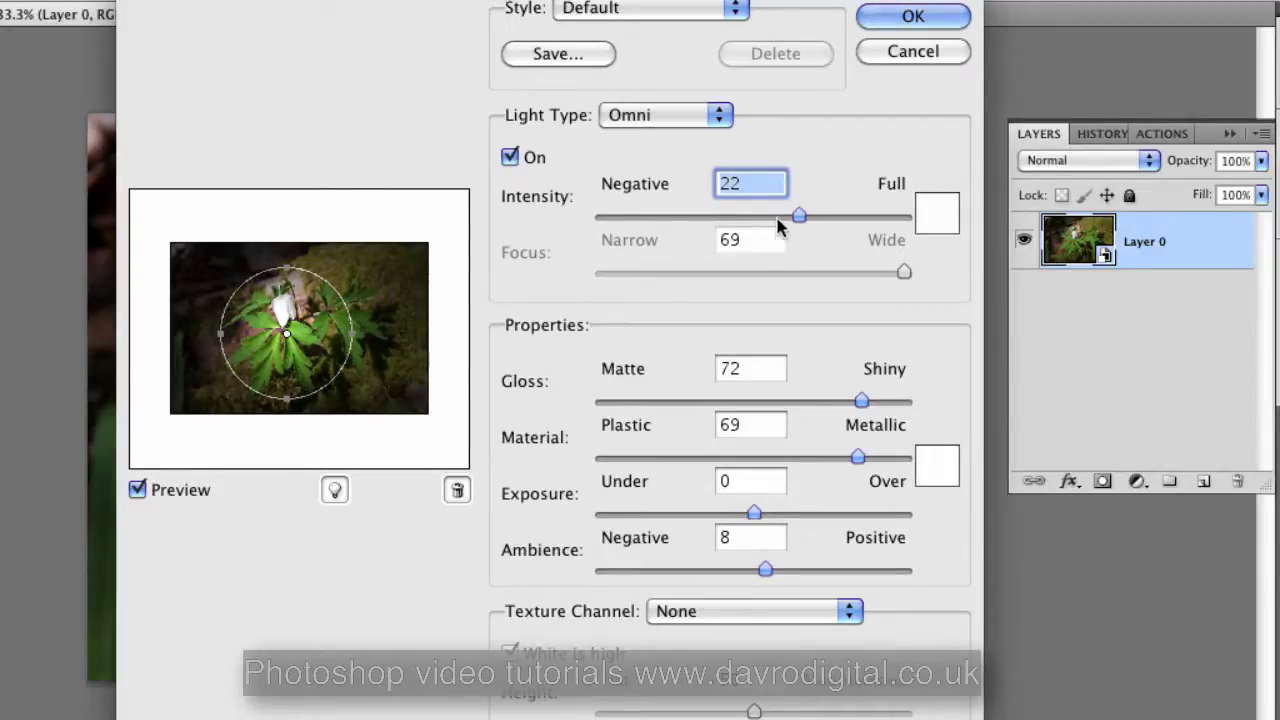
- Raise the Omni light's intensity to 24 and drop the gloss to -25
click(514, 158)
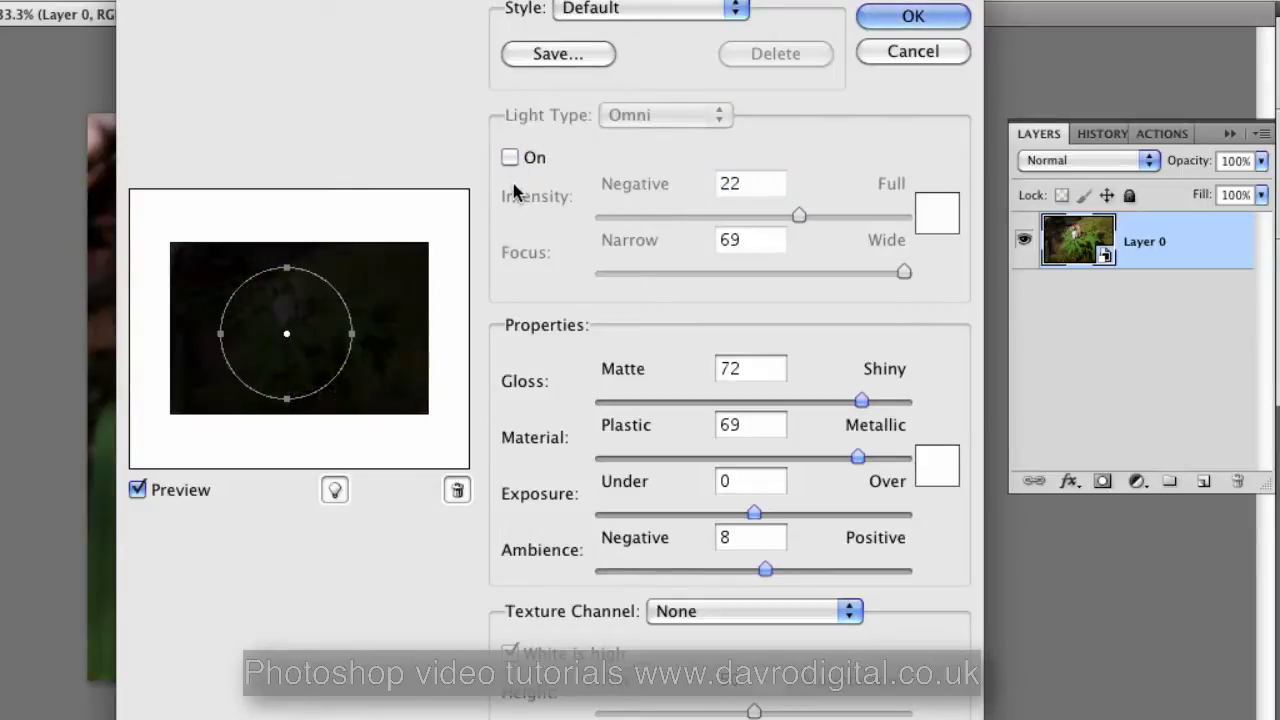
click(510, 157)
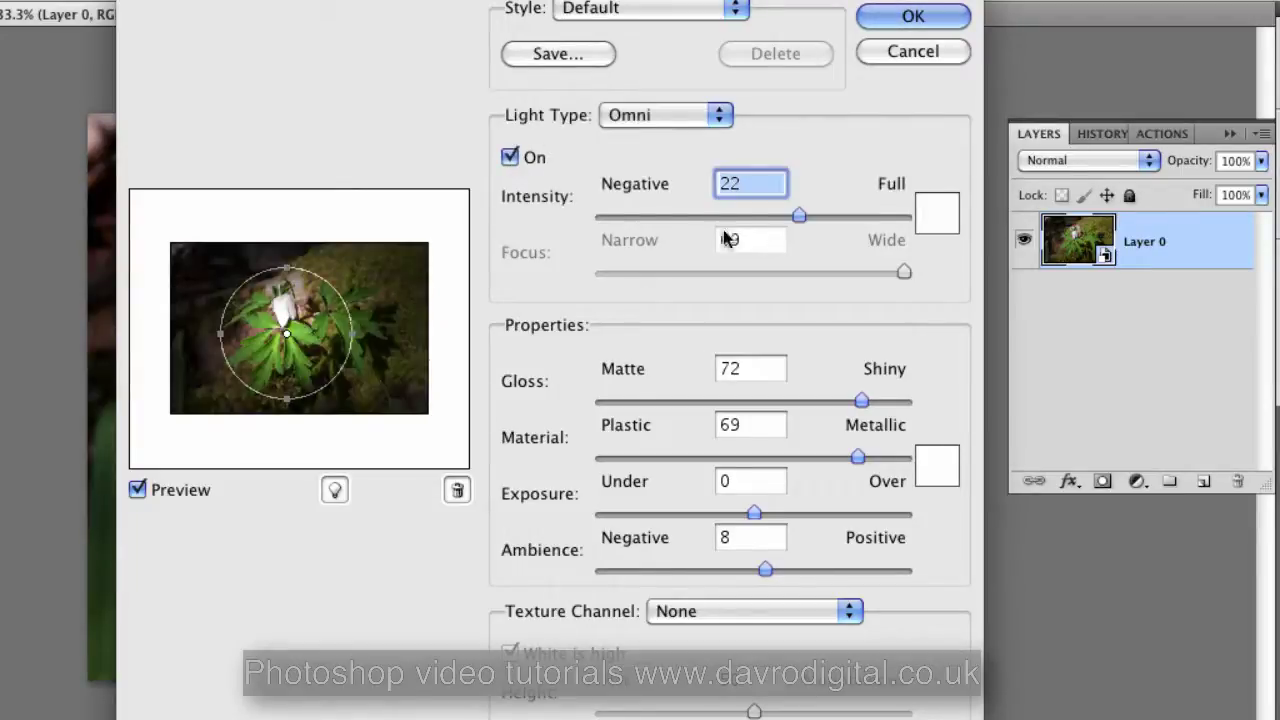
mouse_move(799, 216)
mouse_down()
mouse_move(720, 217)
mouse_move(804, 217)
mouse_move(790, 218)
mouse_up()
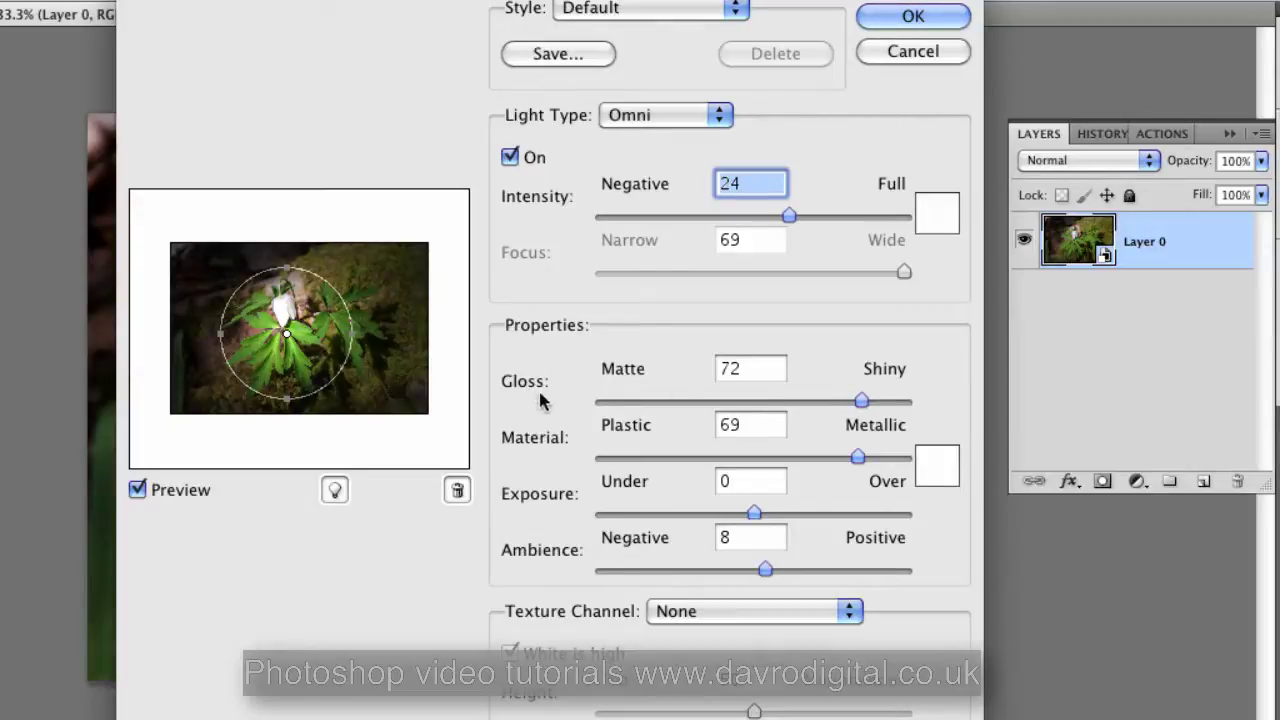
mouse_move(861, 401)
mouse_down()
mouse_move(677, 403)
mouse_move(850, 403)
mouse_up()
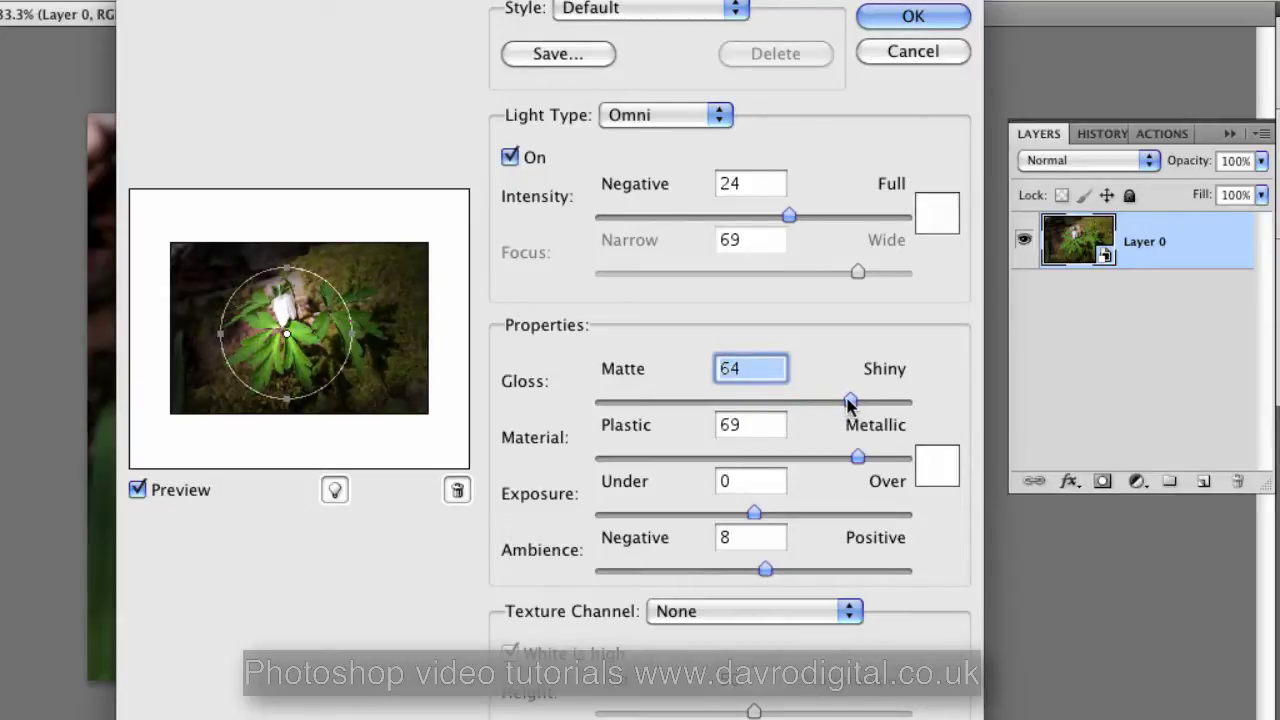
drag(848, 403, 886, 403)
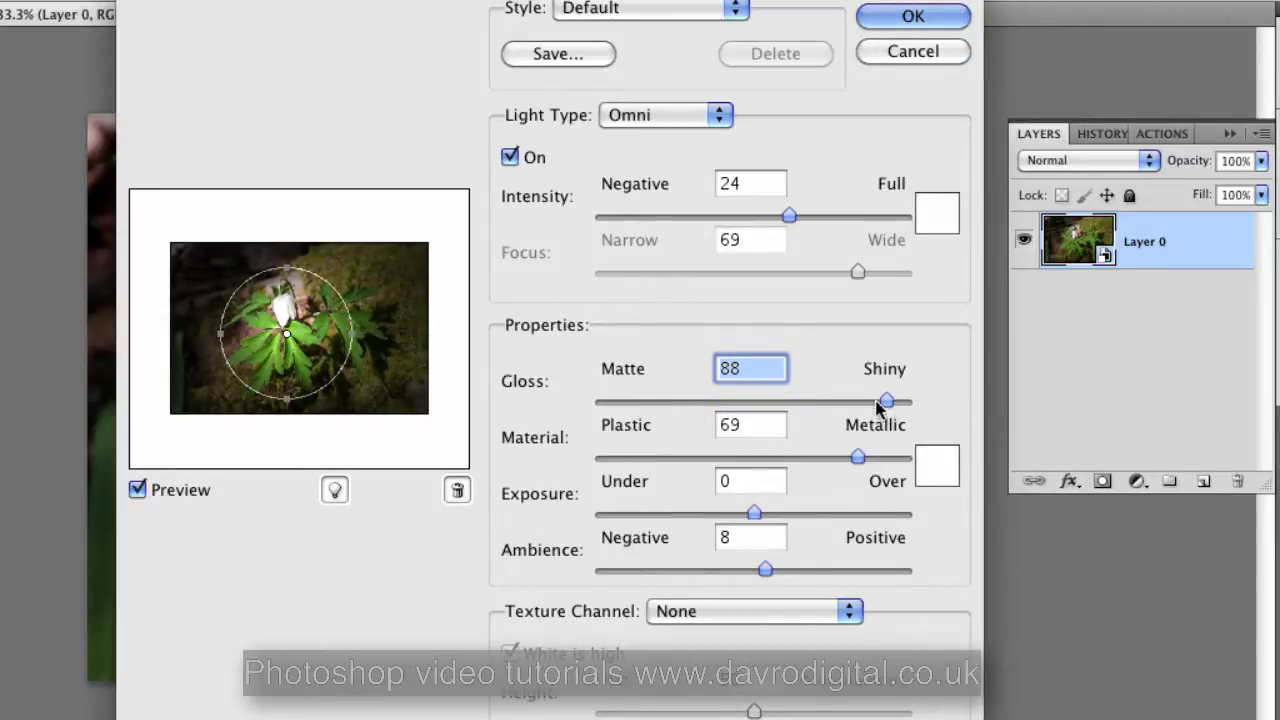
click(710, 400)
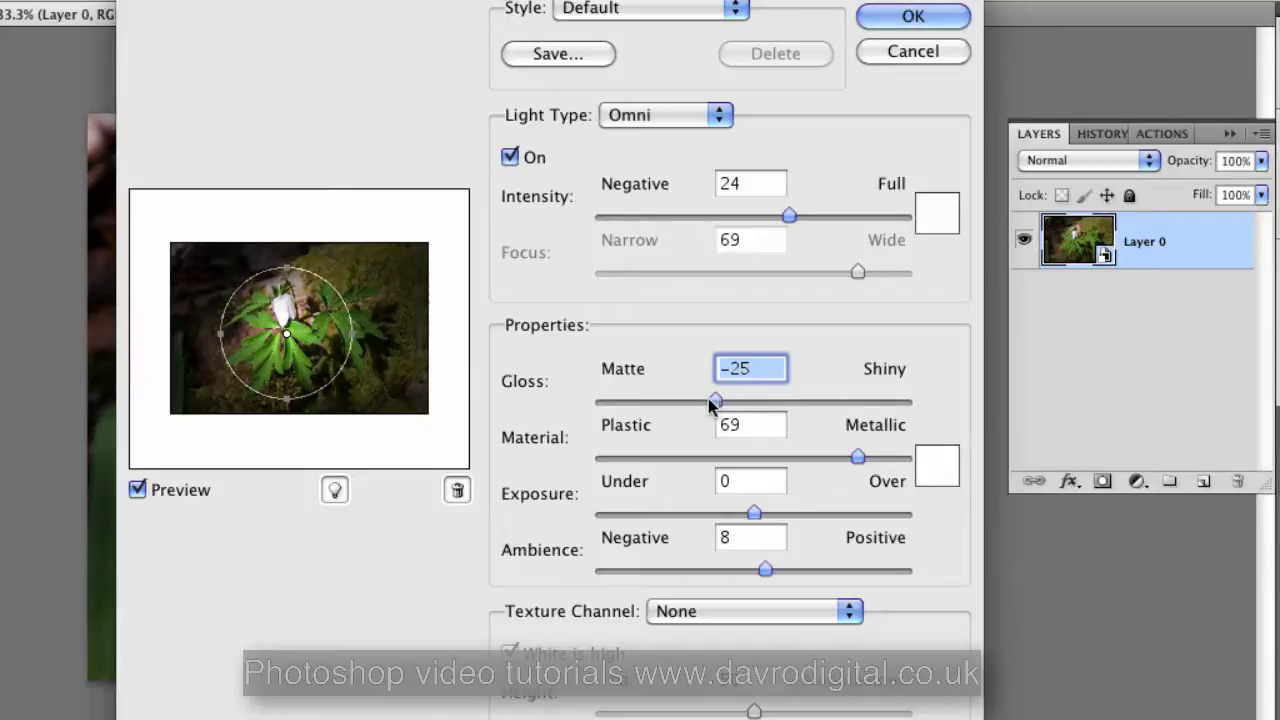
- Move the Lighting Effects sliders to gloss -38, material -39, exposure 2, ambience 13
drag(708, 403, 699, 401)
drag(857, 456, 692, 457)
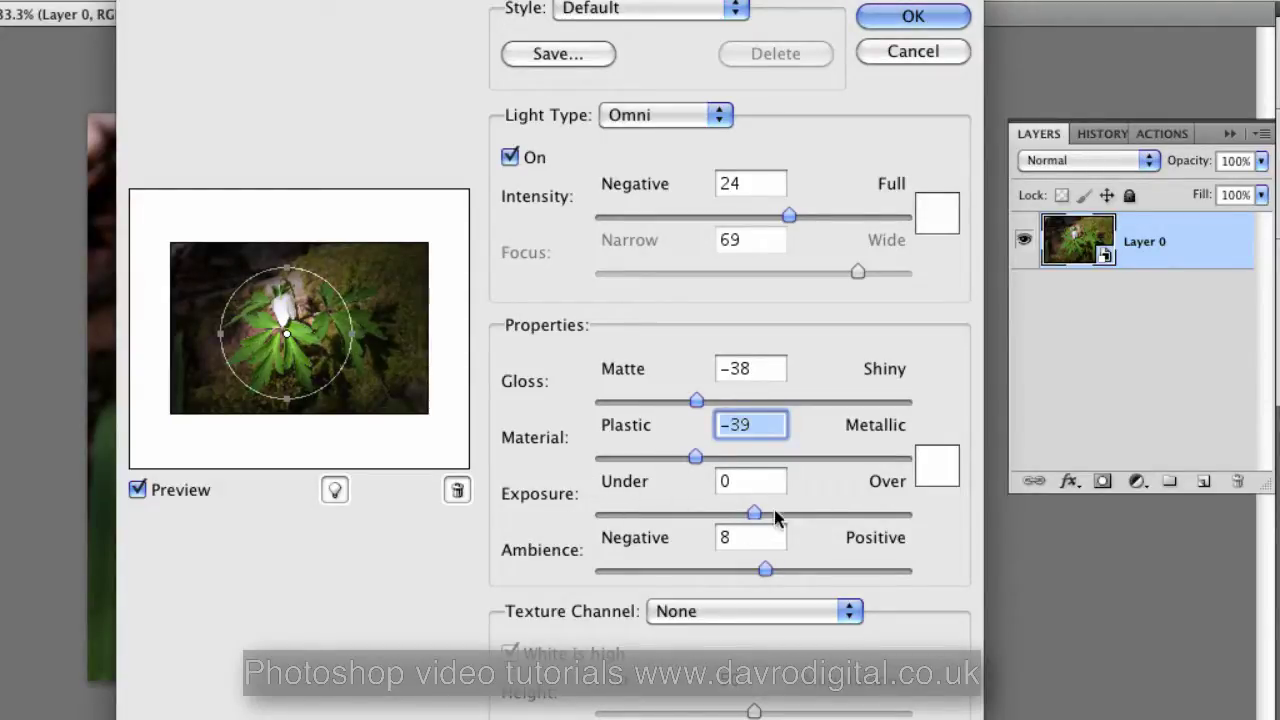
mouse_move(757, 512)
mouse_down()
mouse_move(793, 516)
mouse_move(741, 514)
mouse_move(756, 515)
mouse_up()
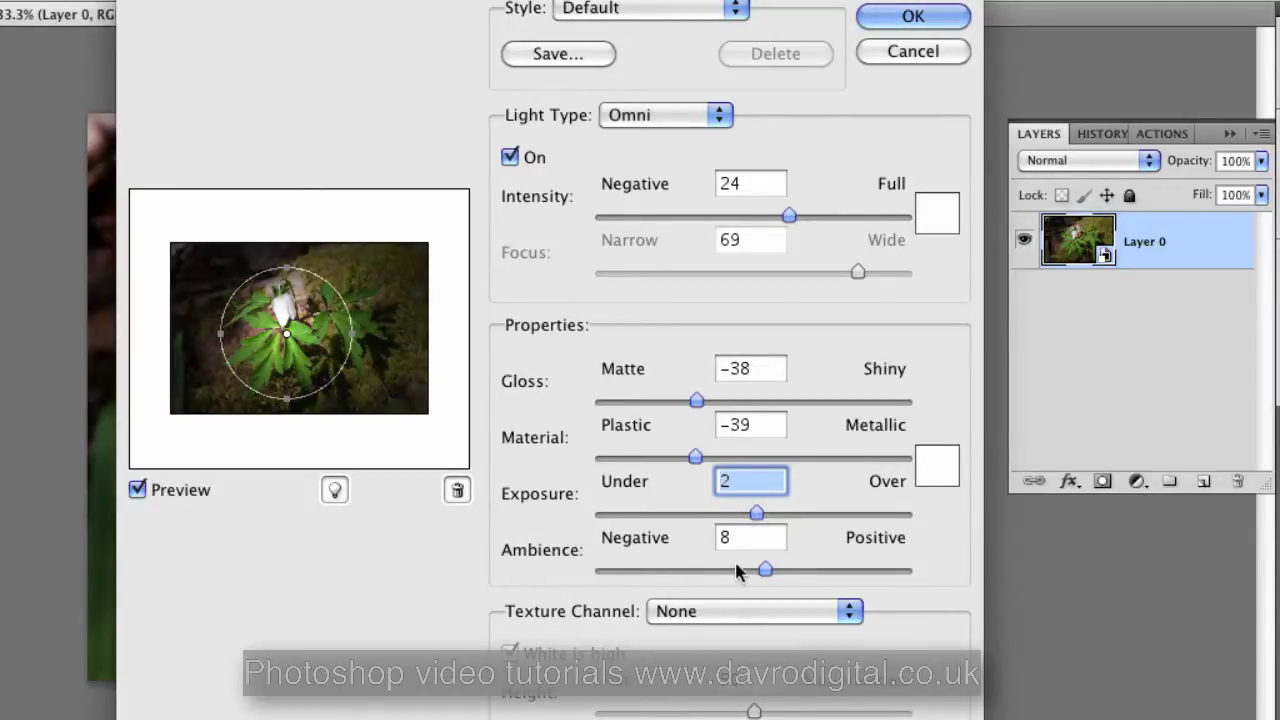
mouse_move(769, 568)
mouse_down()
mouse_move(815, 570)
mouse_move(773, 567)
mouse_up()
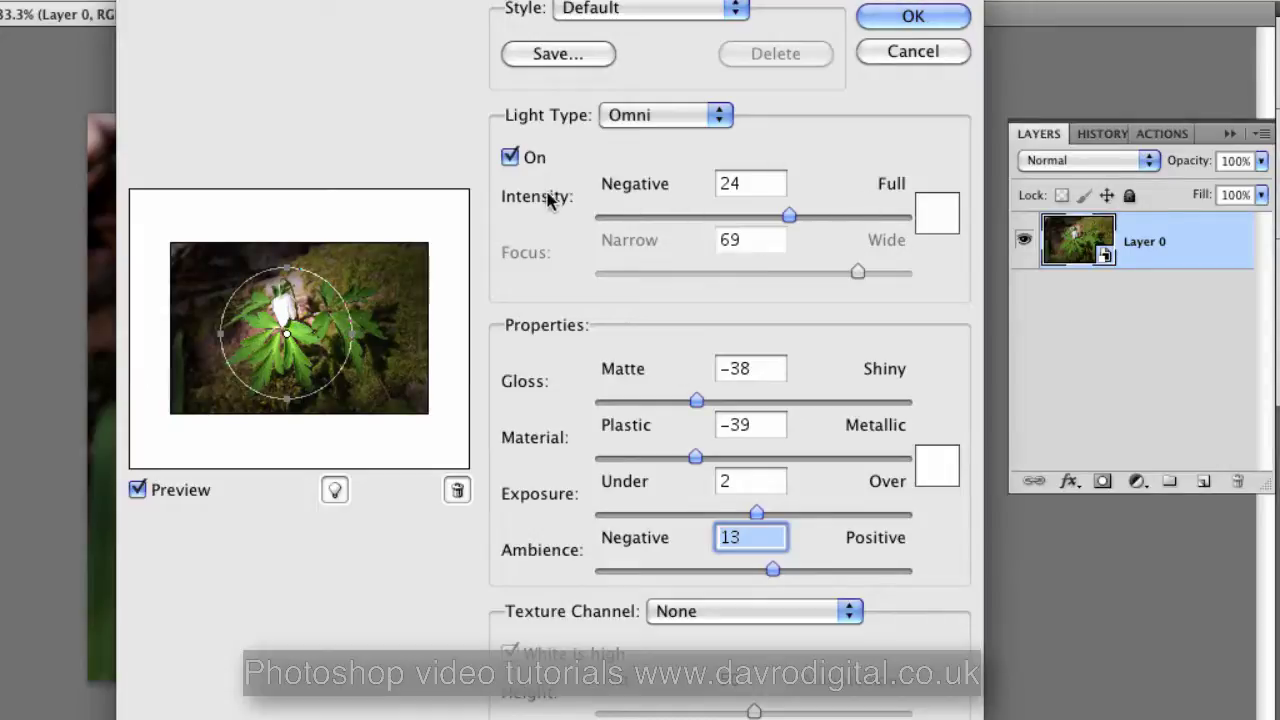
- Change the light colour to a warm cream, fff1e3
click(930, 220)
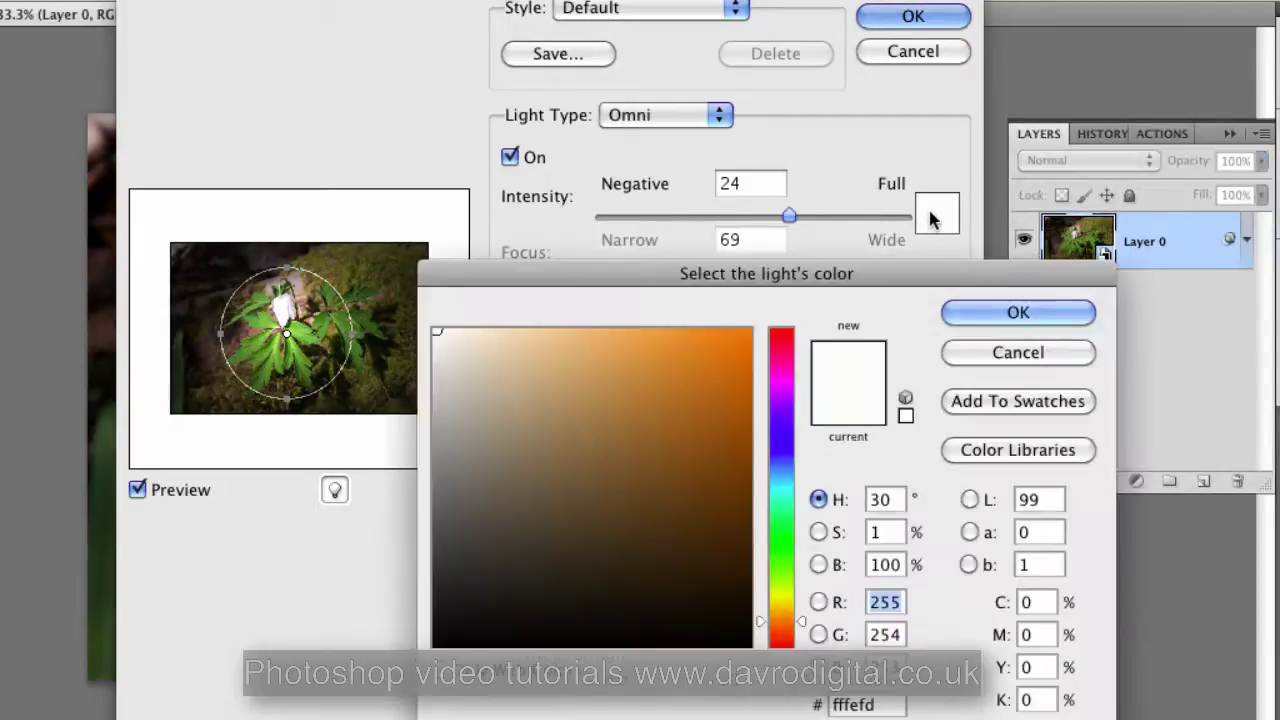
click(450, 330)
drag(450, 330, 467, 330)
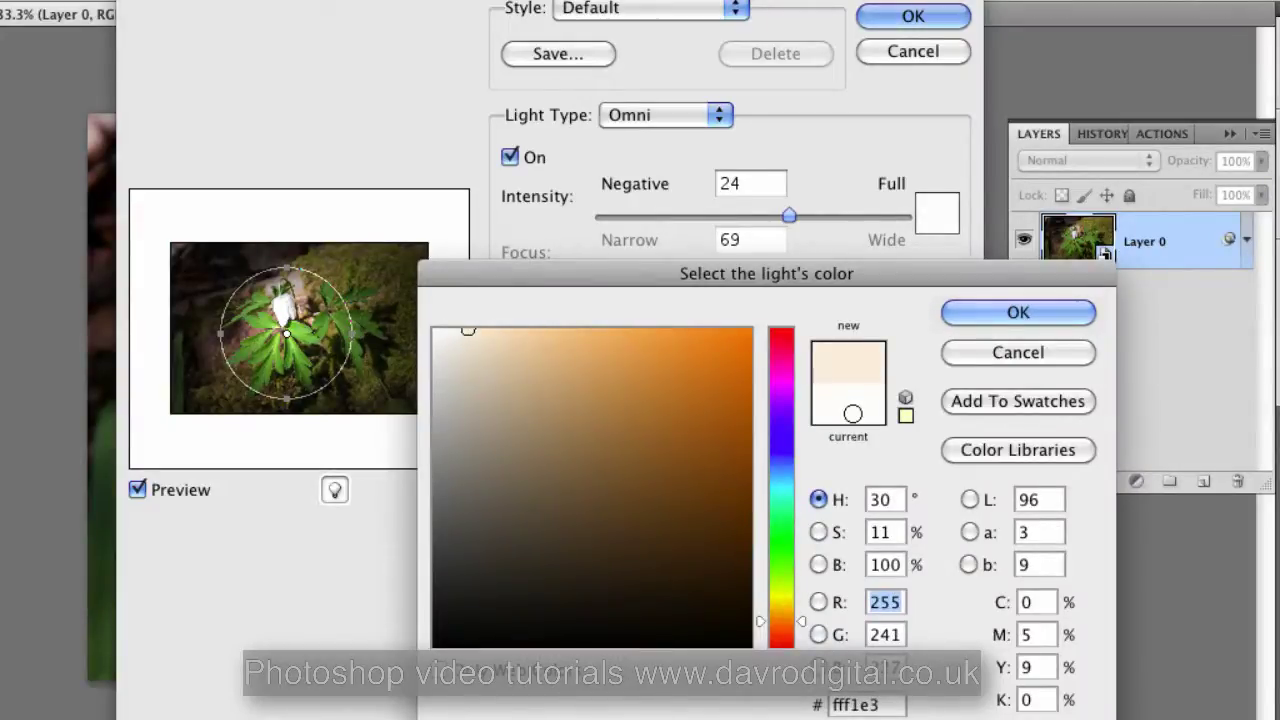
click(980, 310)
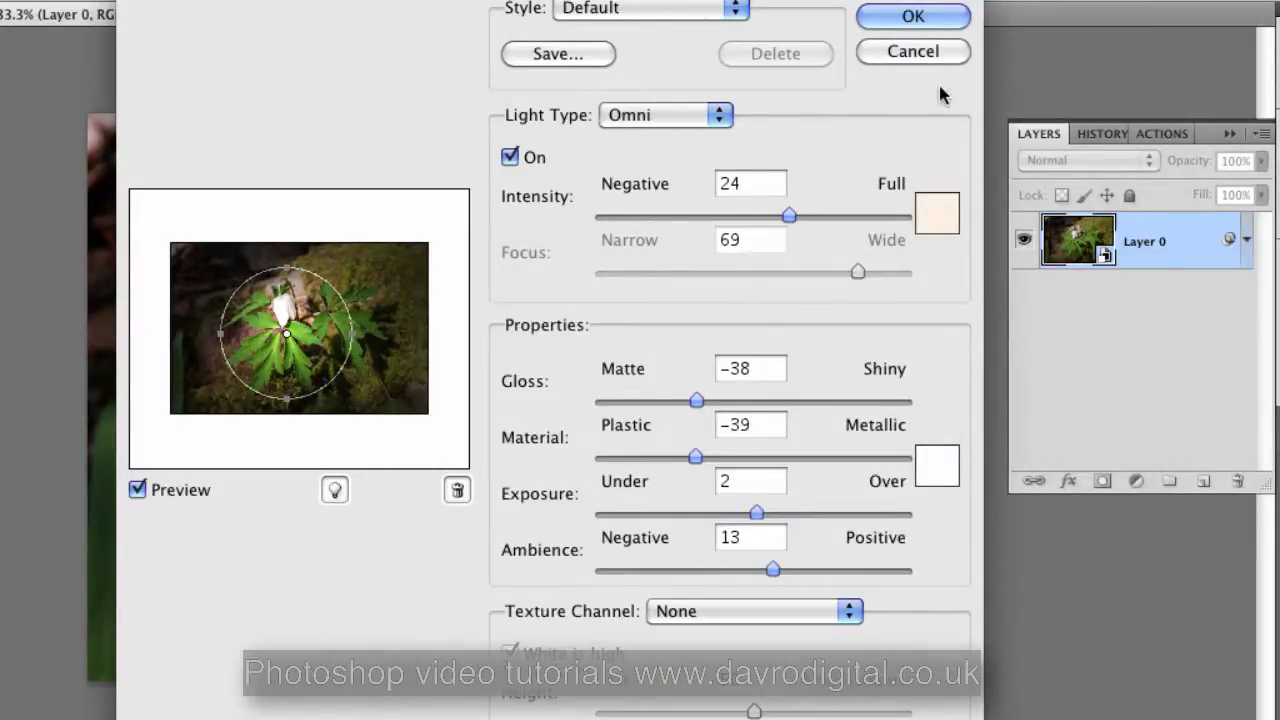
- Apply Lighting Effects and compare with the smart filter hidden and shown
click(918, 18)
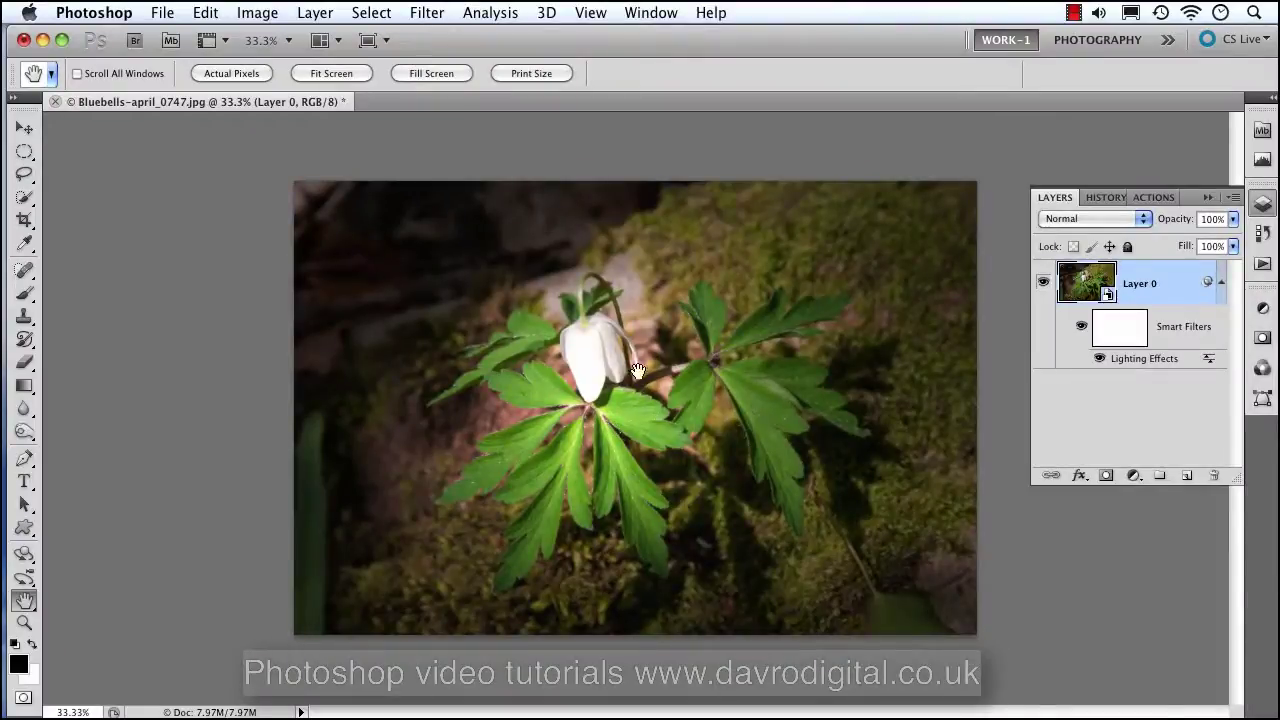
click(1081, 328)
click(1080, 330)
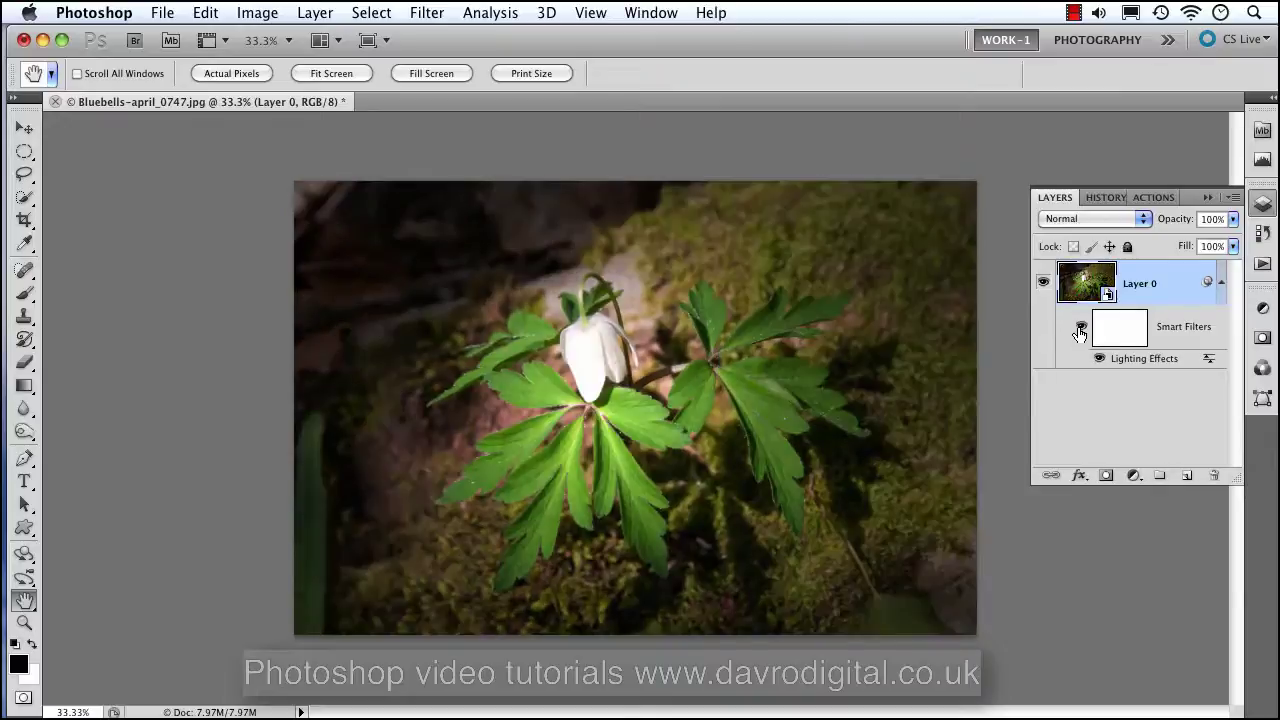
- Reopen the Lighting Effects smart filter and lower the light intensity to 20
double_click(1130, 359)
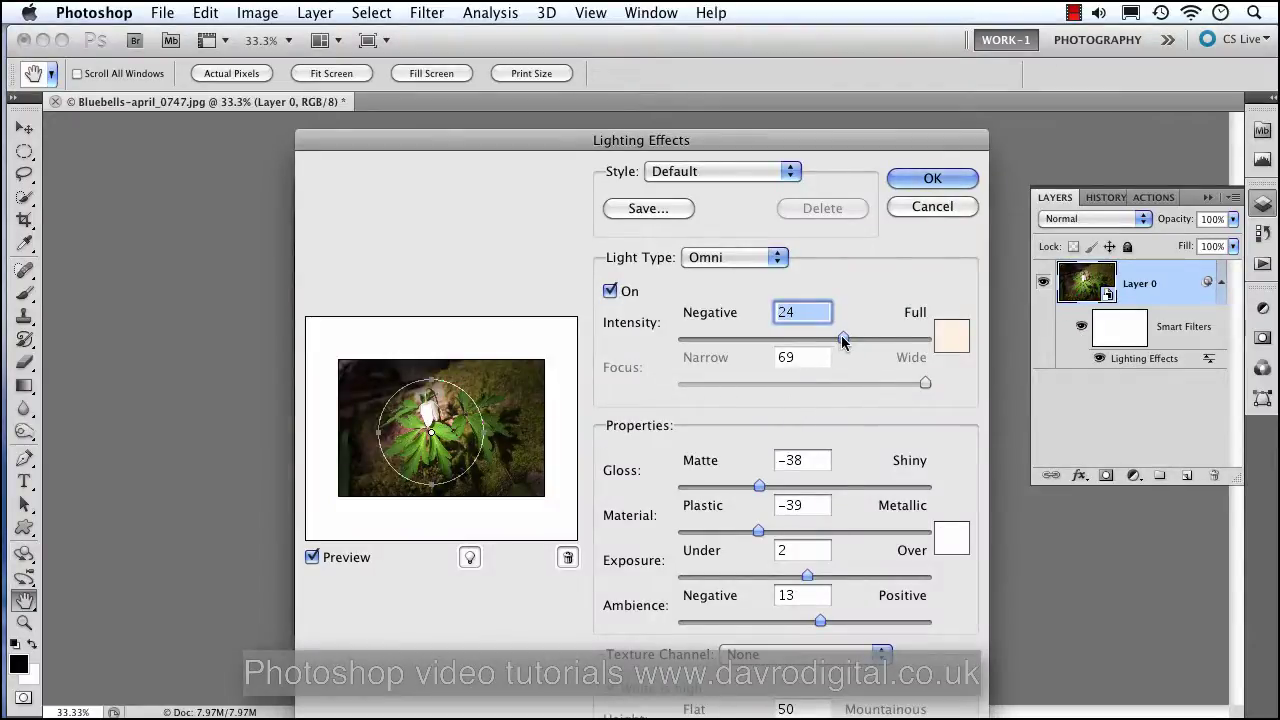
mouse_move(841, 335)
mouse_down()
mouse_move(824, 335)
mouse_move(837, 337)
mouse_up()
drag(791, 141, 799, 88)
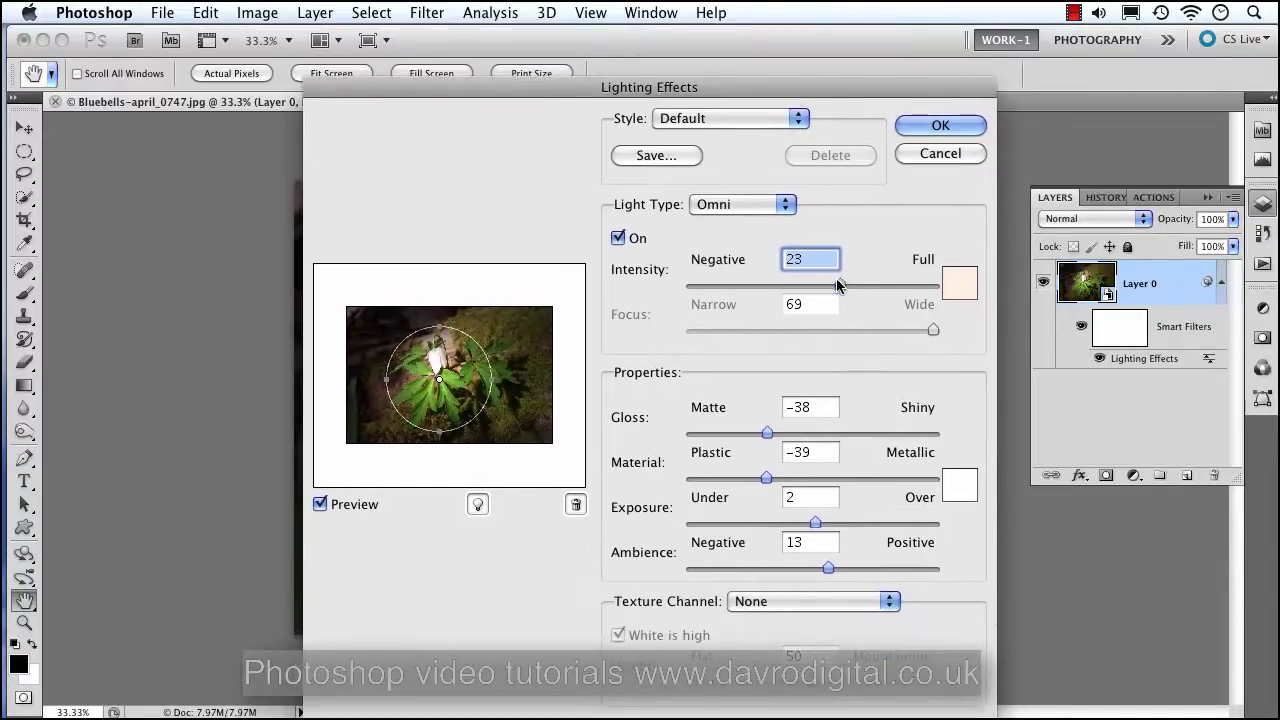
drag(839, 287, 835, 285)
- Make the light colour paler, nearly white, and set exposure to -2
click(965, 288)
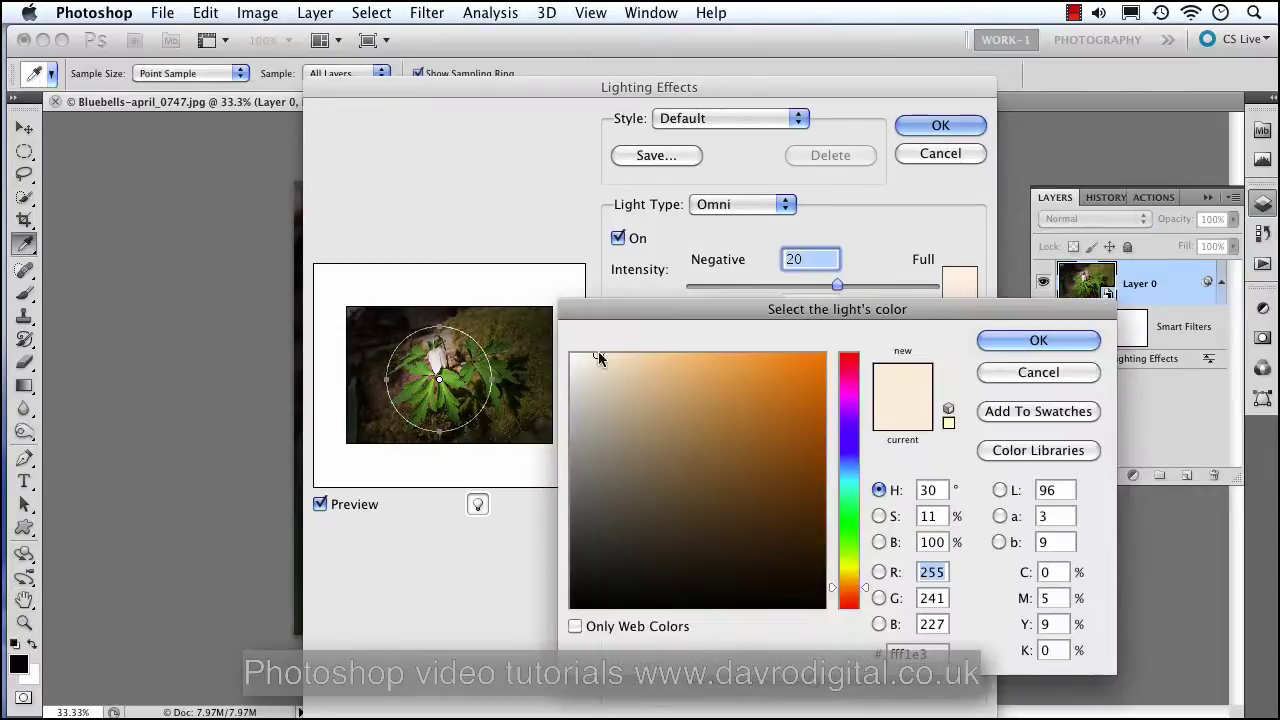
drag(594, 357, 580, 352)
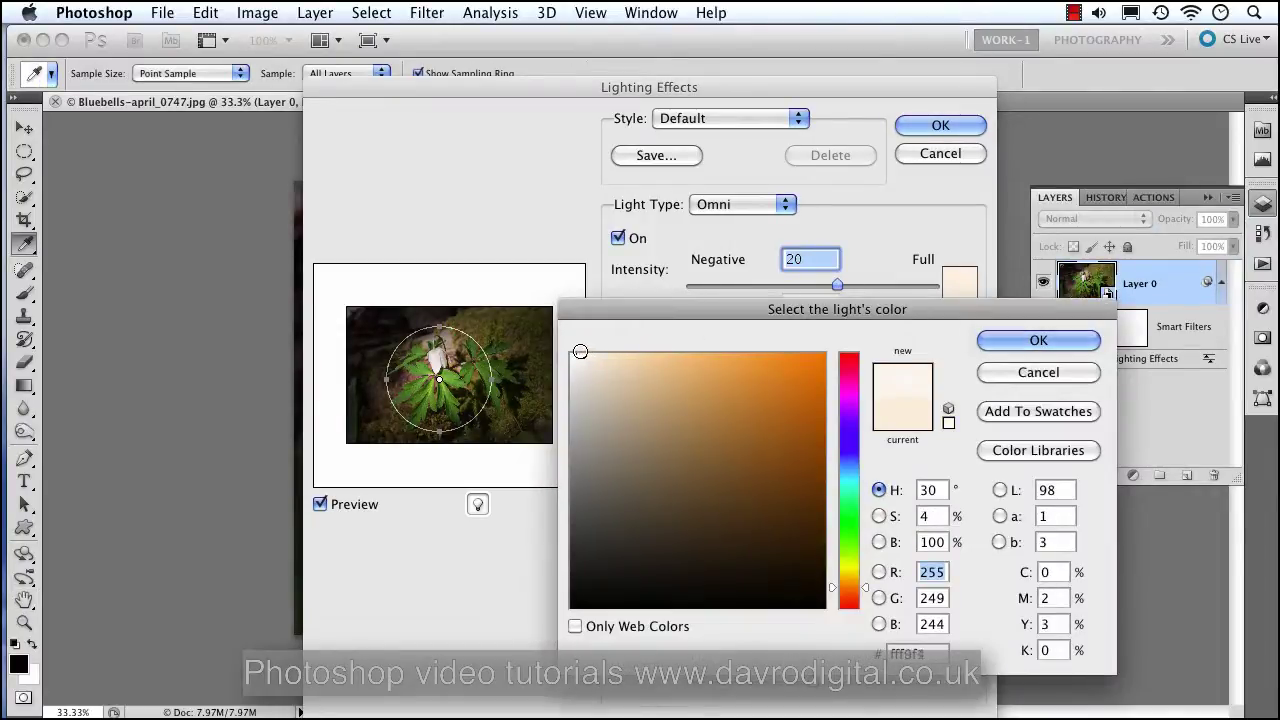
click(1038, 340)
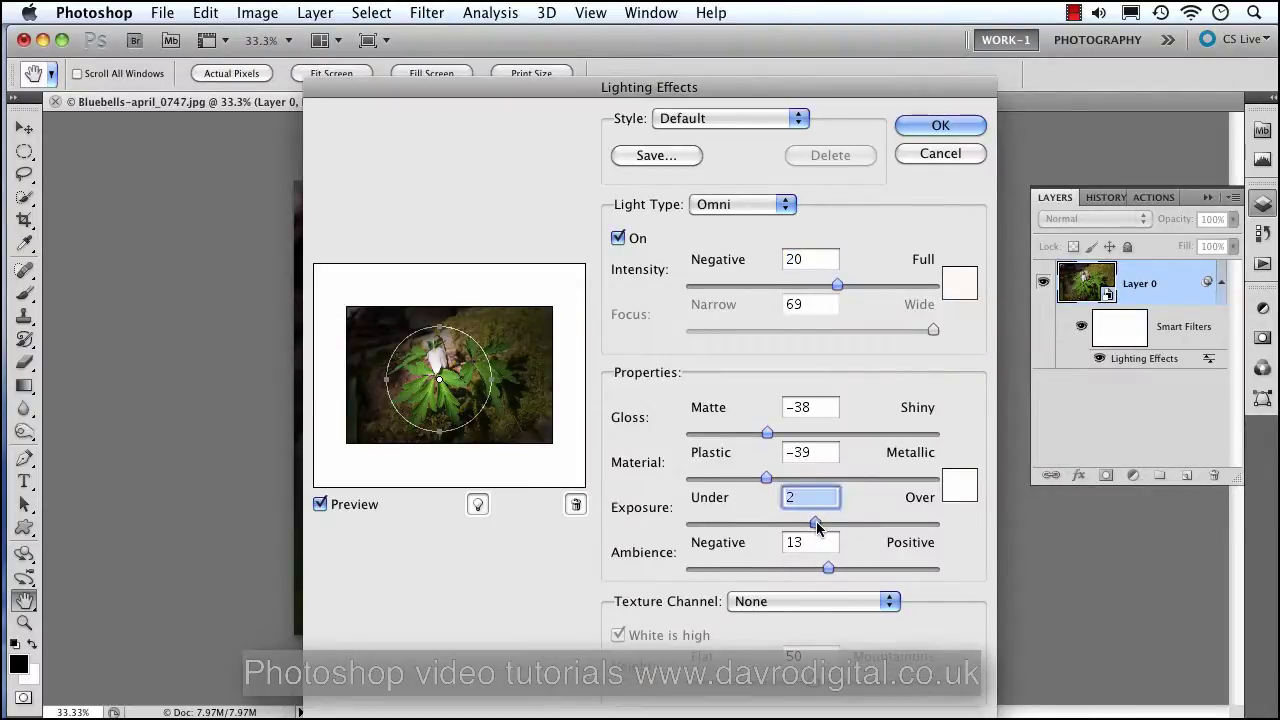
drag(816, 521, 808, 521)
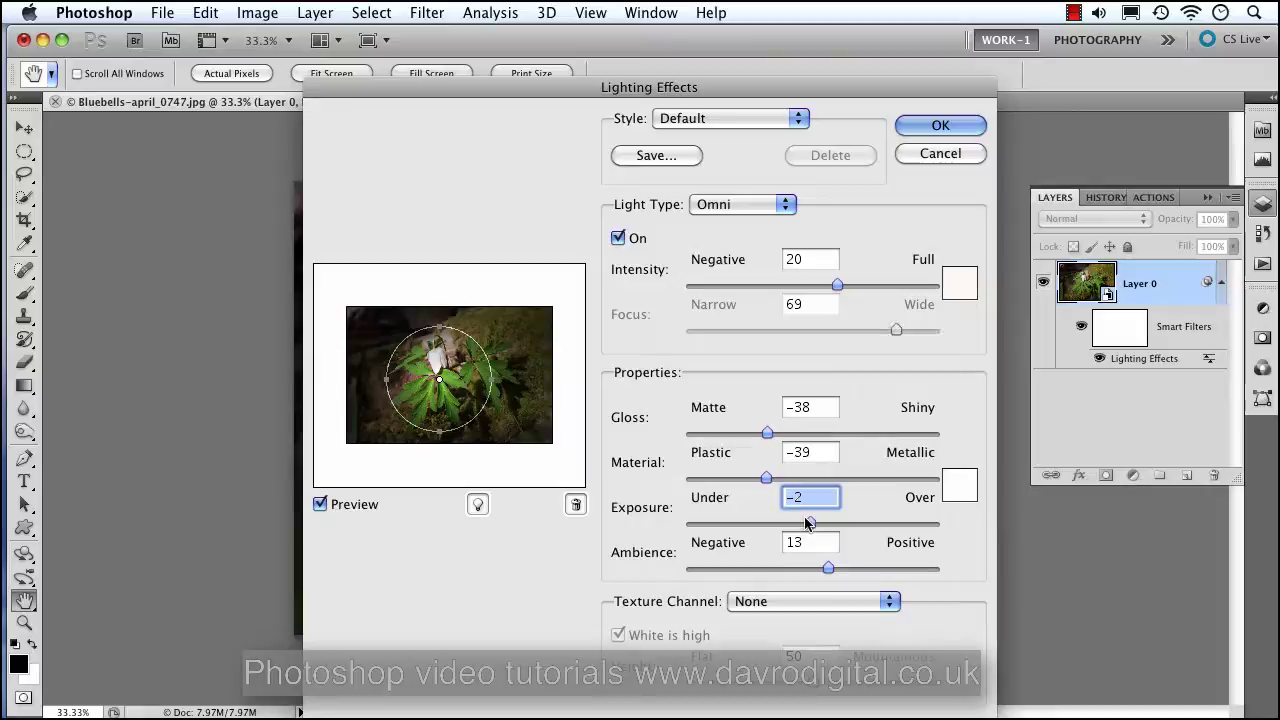
- Apply the updated lighting and check it by toggling the smart filter's visibility
click(940, 126)
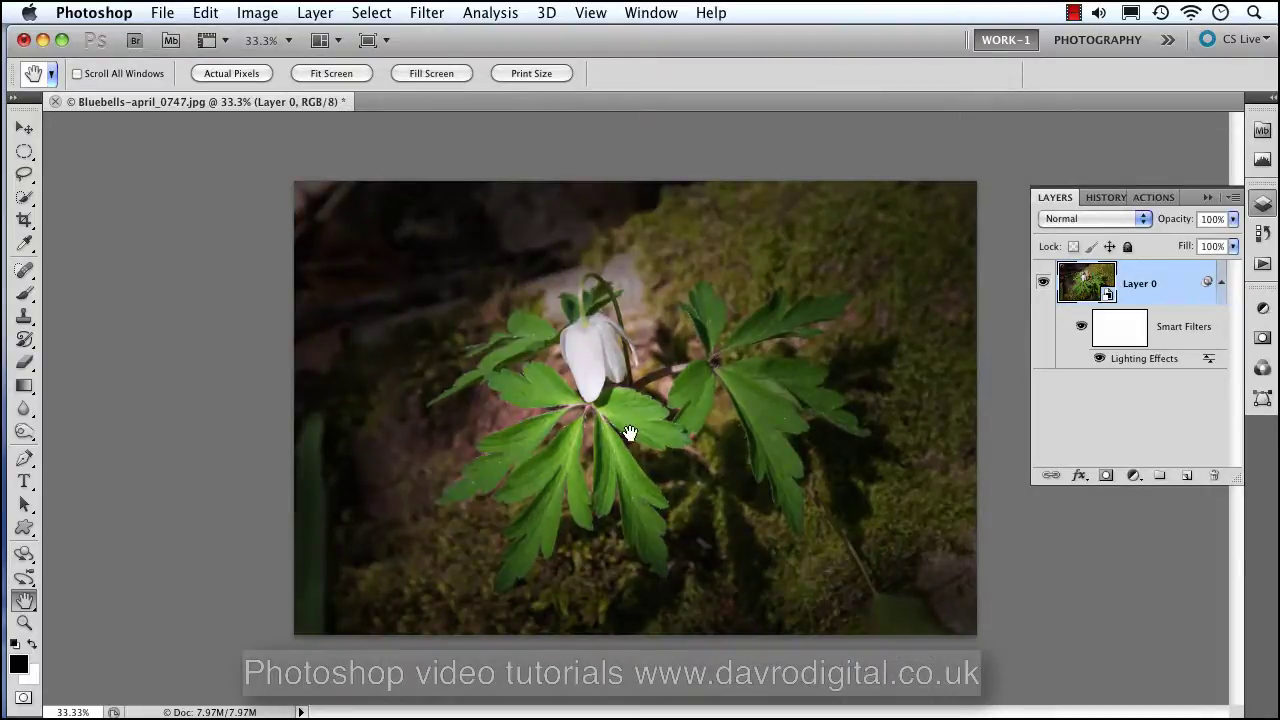
click(1080, 328)
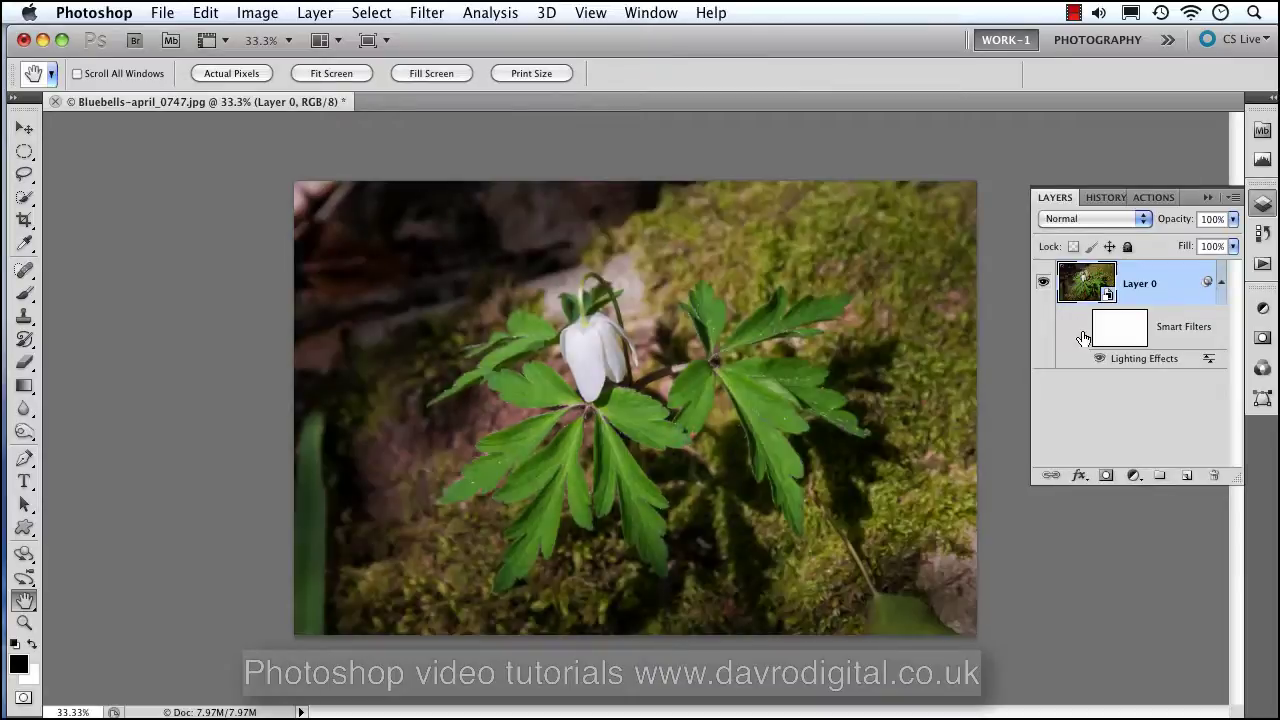
click(1081, 328)
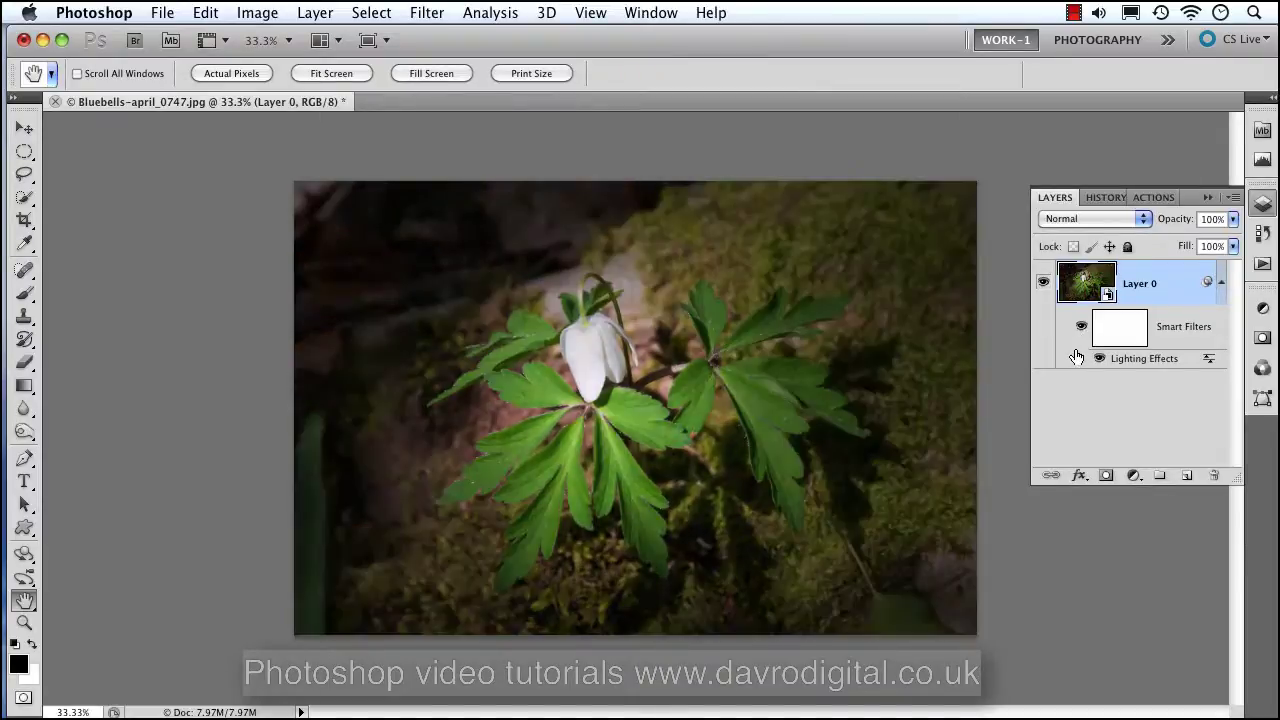
- Drop a new spotlight onto the flower and stretch its ellipse into a wide, angled oval
double_click(1138, 360)
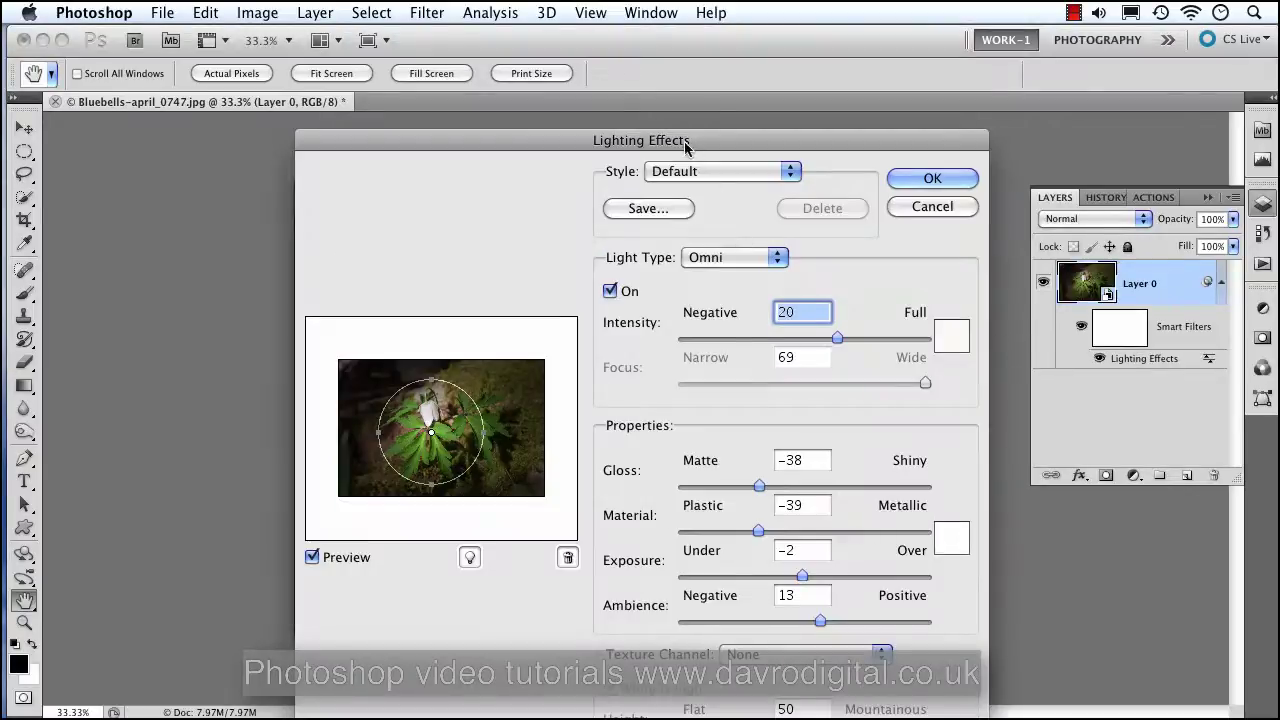
drag(690, 118, 706, 84)
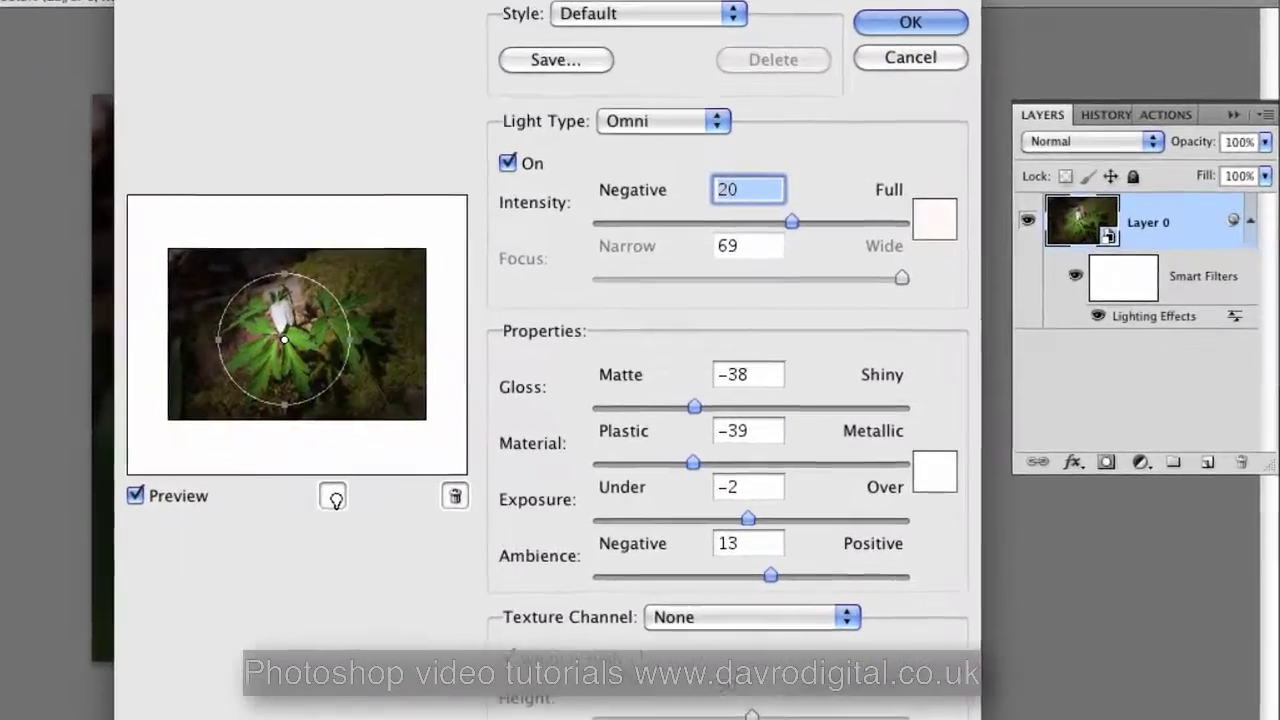
drag(420, 503, 383, 409)
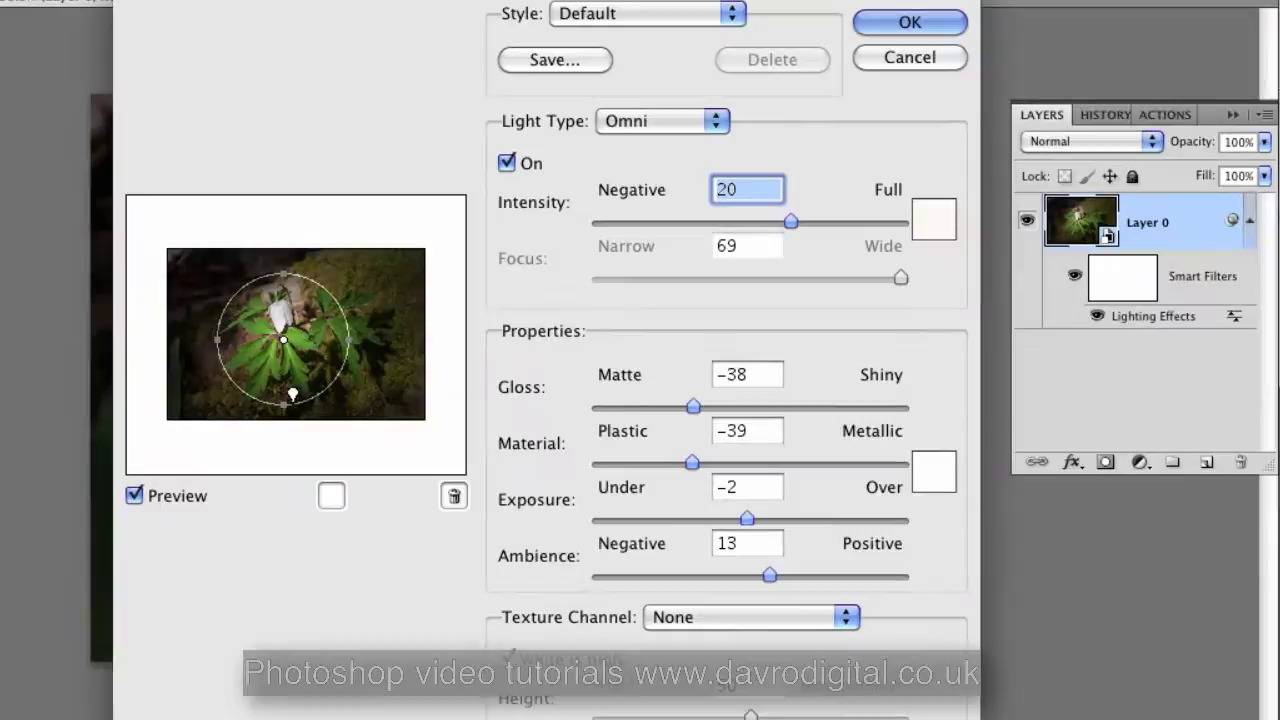
drag(302, 360, 301, 358)
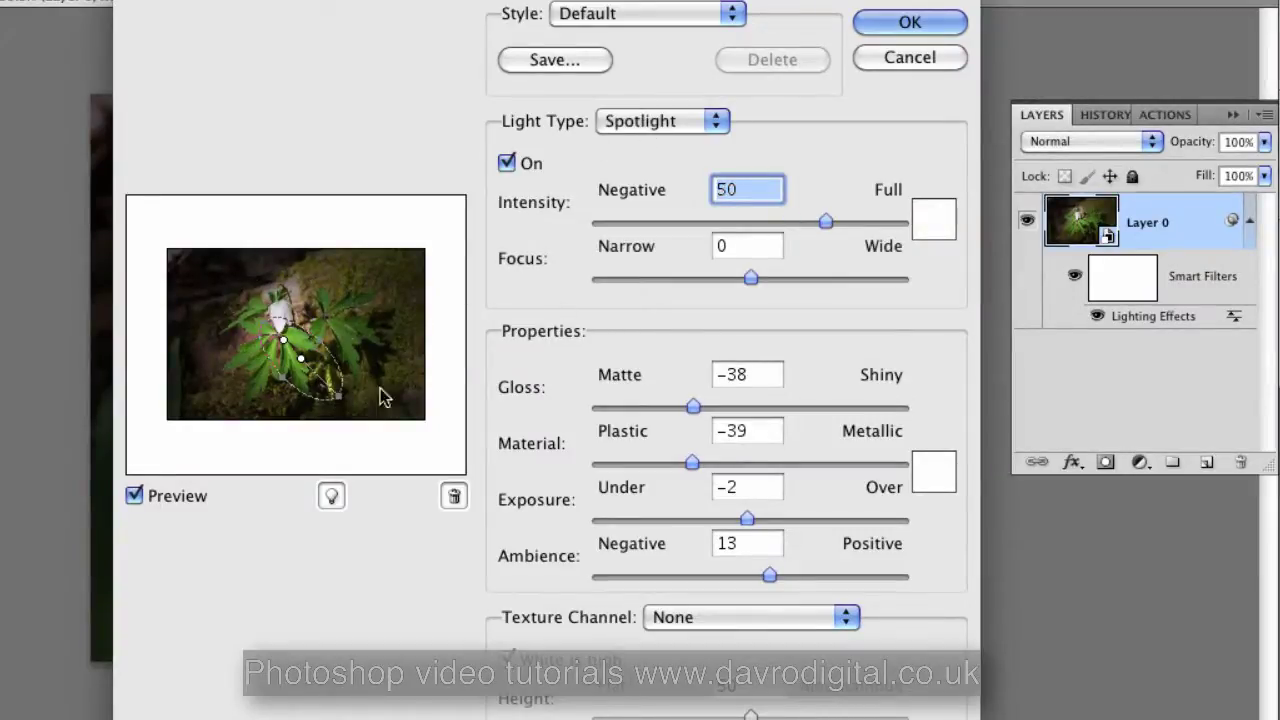
drag(338, 398, 157, 299)
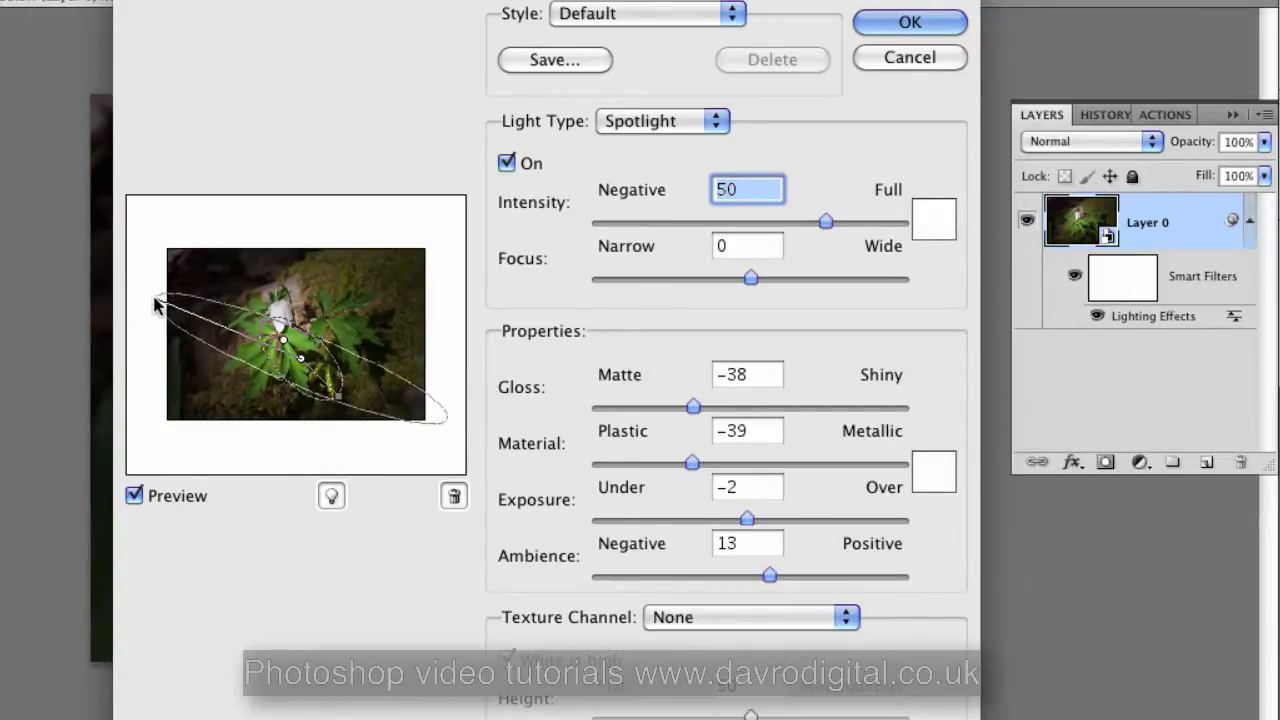
drag(303, 356, 362, 350)
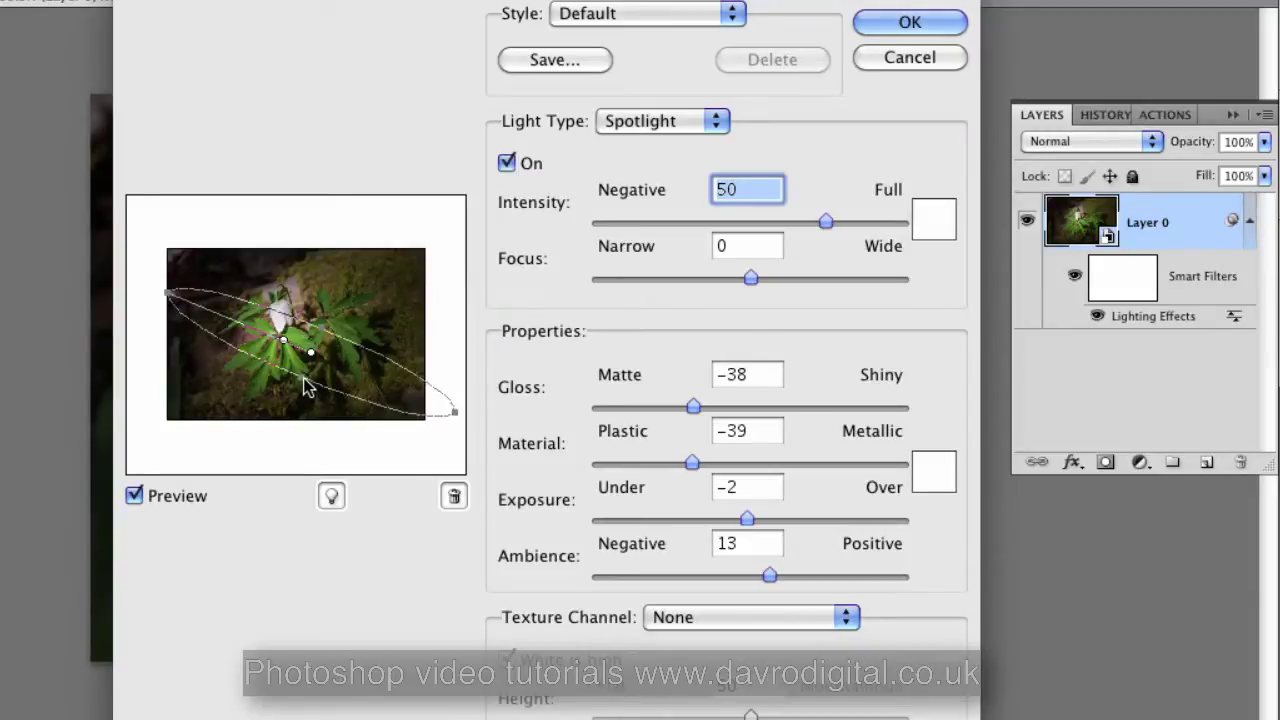
drag(302, 390, 276, 433)
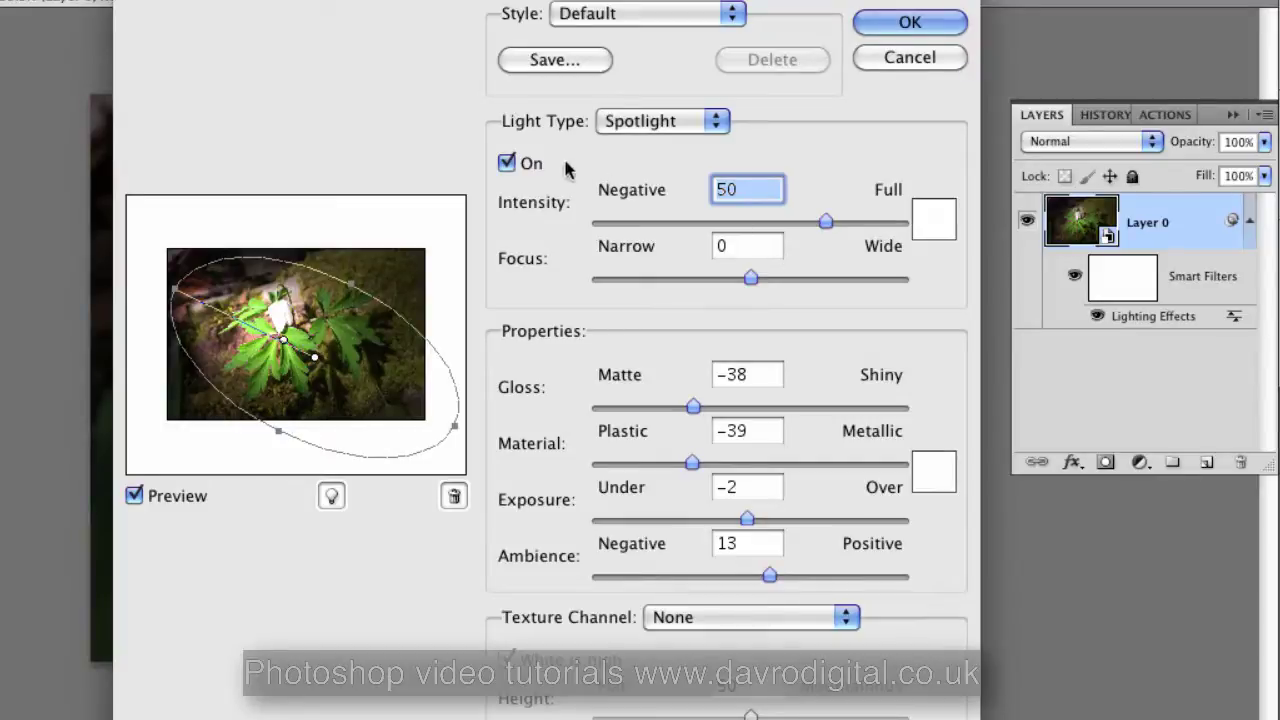
- Compare the spotlight on and off, lower its intensity to 12 and adjust its focus
click(516, 163)
click(517, 164)
click(512, 164)
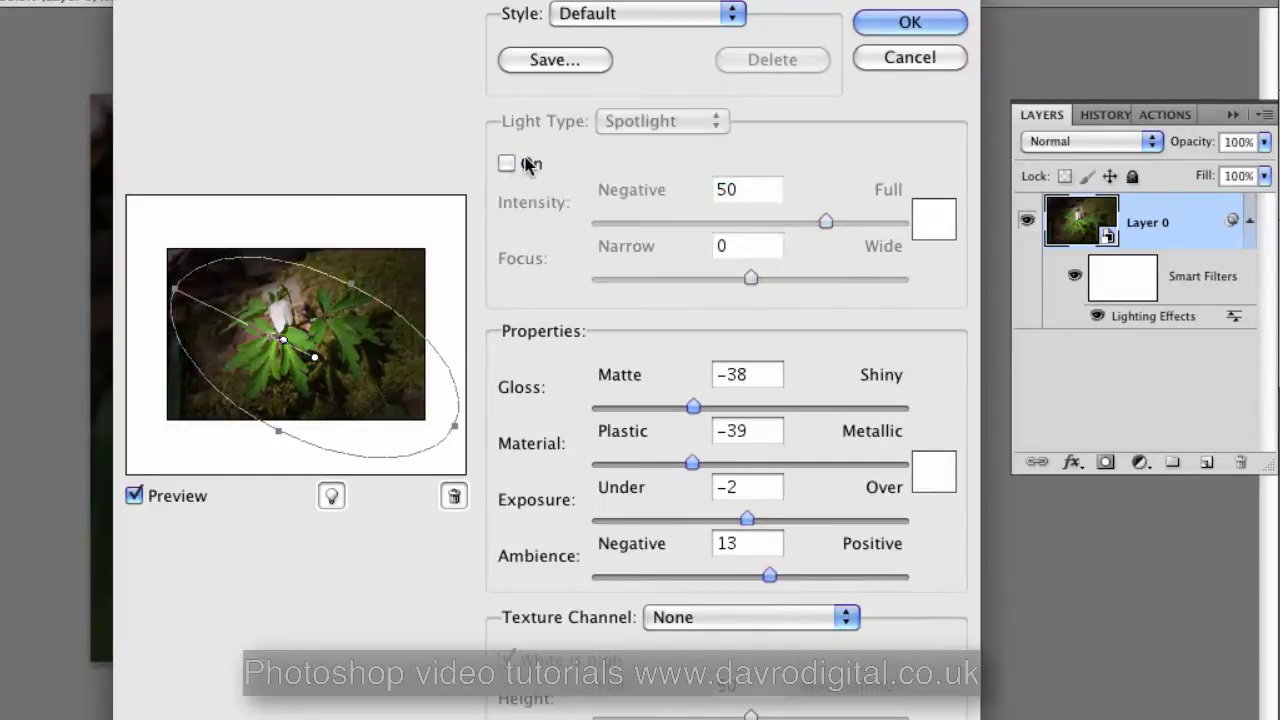
click(510, 163)
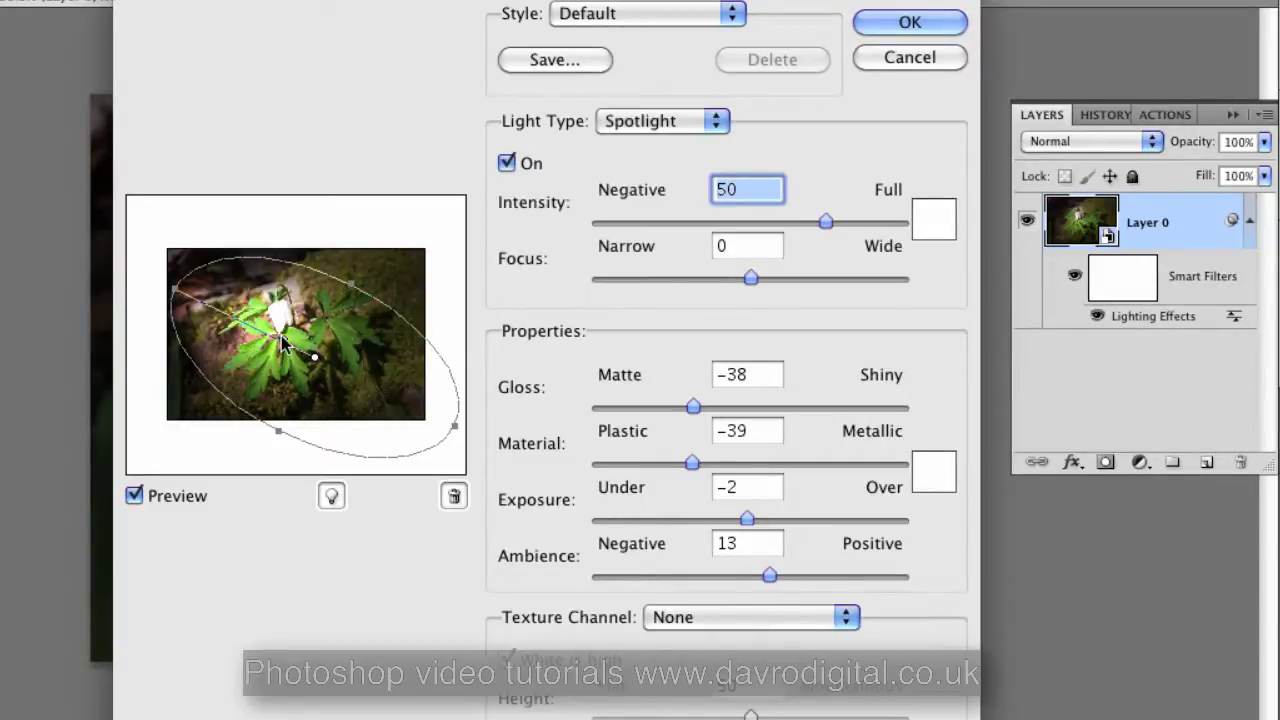
drag(821, 222, 775, 224)
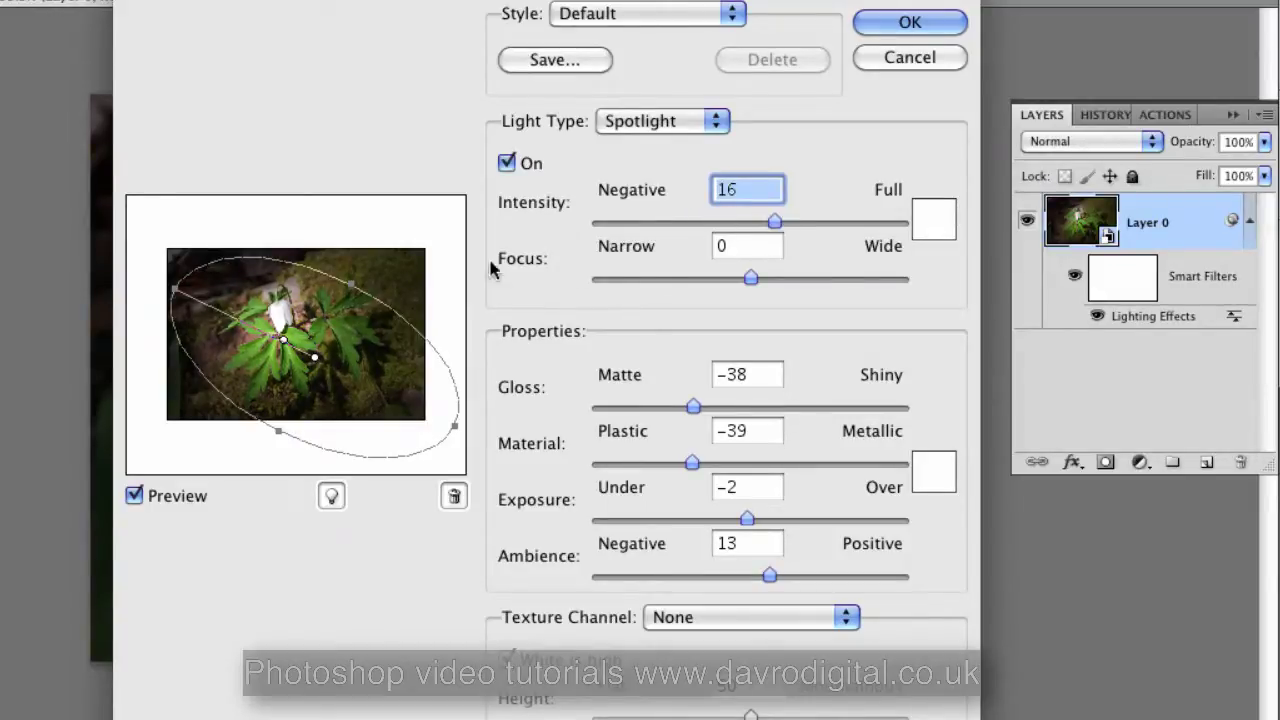
drag(773, 222, 772, 222)
mouse_move(752, 279)
mouse_down()
mouse_move(834, 284)
mouse_move(703, 282)
mouse_move(727, 282)
mouse_up()
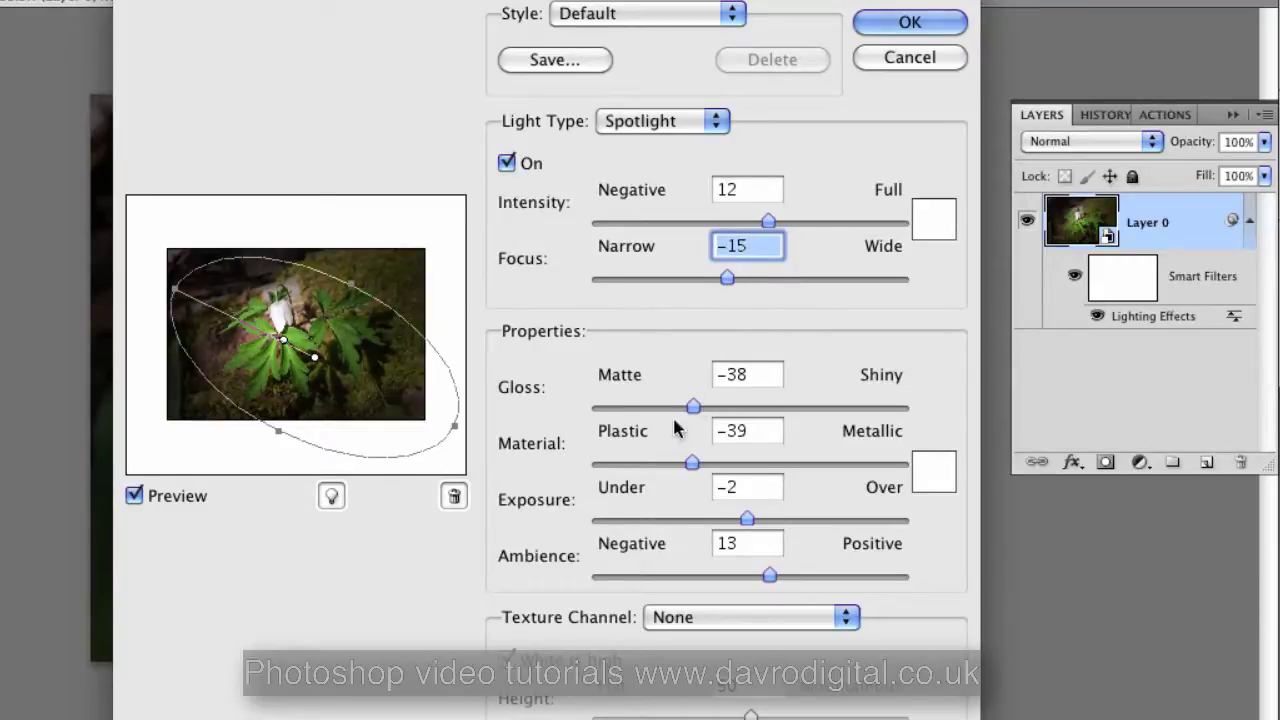
- Set ambience to 23, exposure to -12 and spotlight intensity down to 3
mouse_move(748, 520)
mouse_down()
mouse_move(766, 521)
mouse_move(751, 522)
mouse_up()
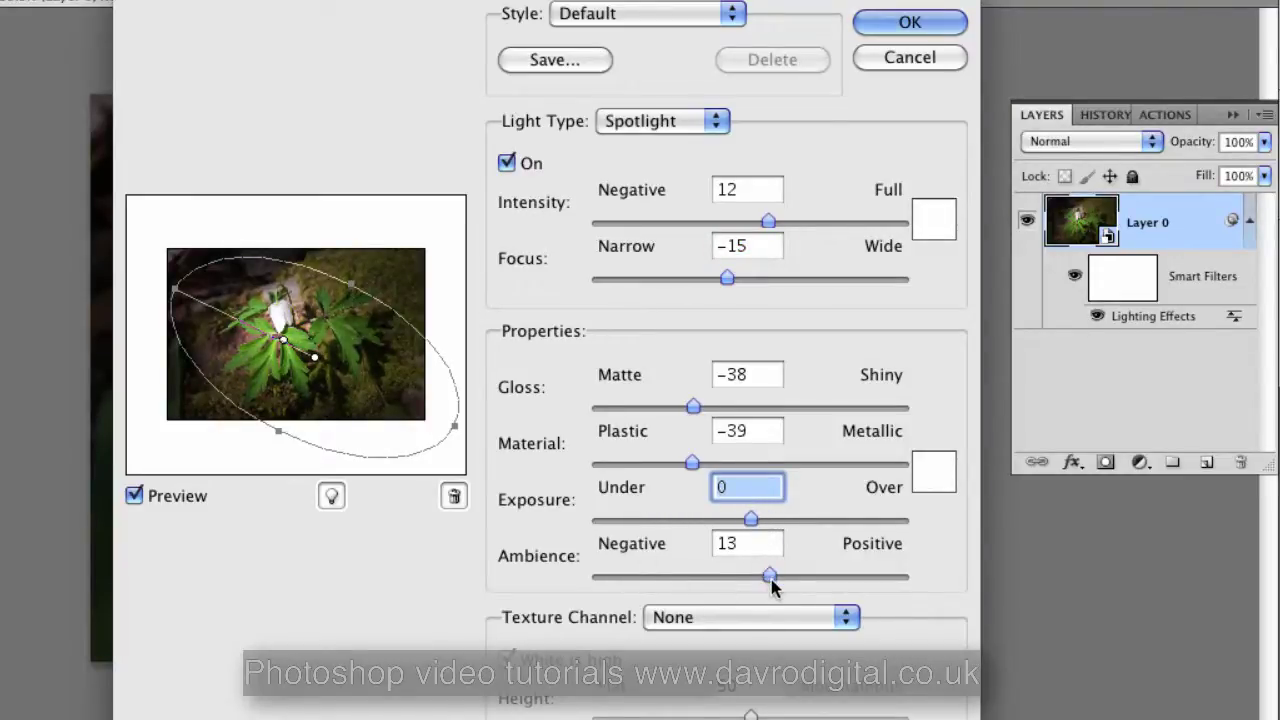
mouse_move(766, 576)
mouse_down()
mouse_move(754, 576)
mouse_move(777, 577)
mouse_up()
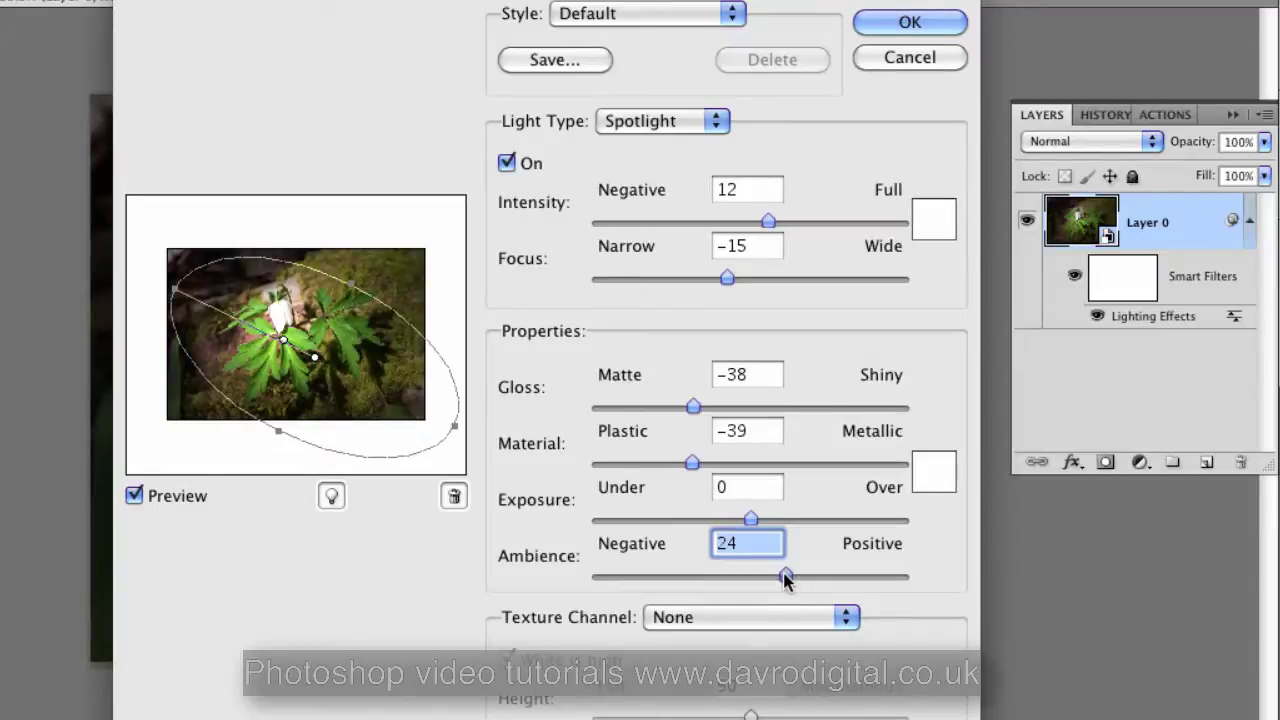
drag(782, 573, 777, 572)
drag(752, 520, 733, 519)
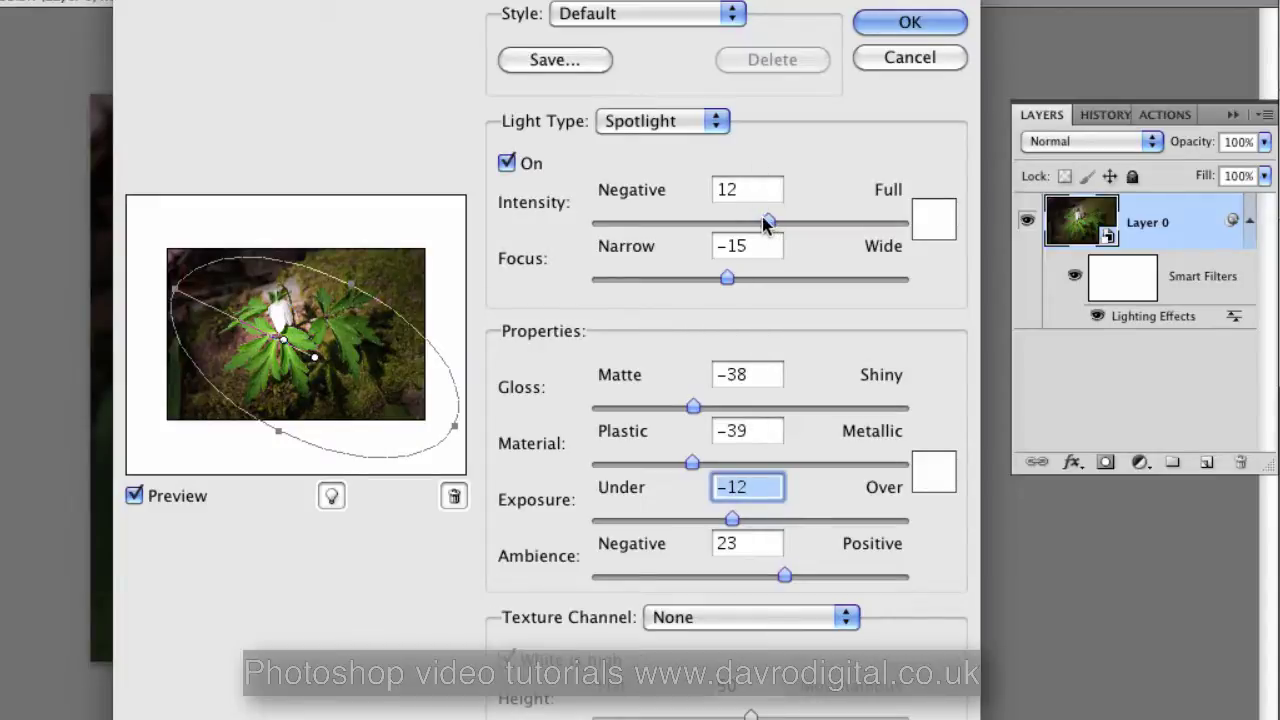
drag(767, 221, 757, 216)
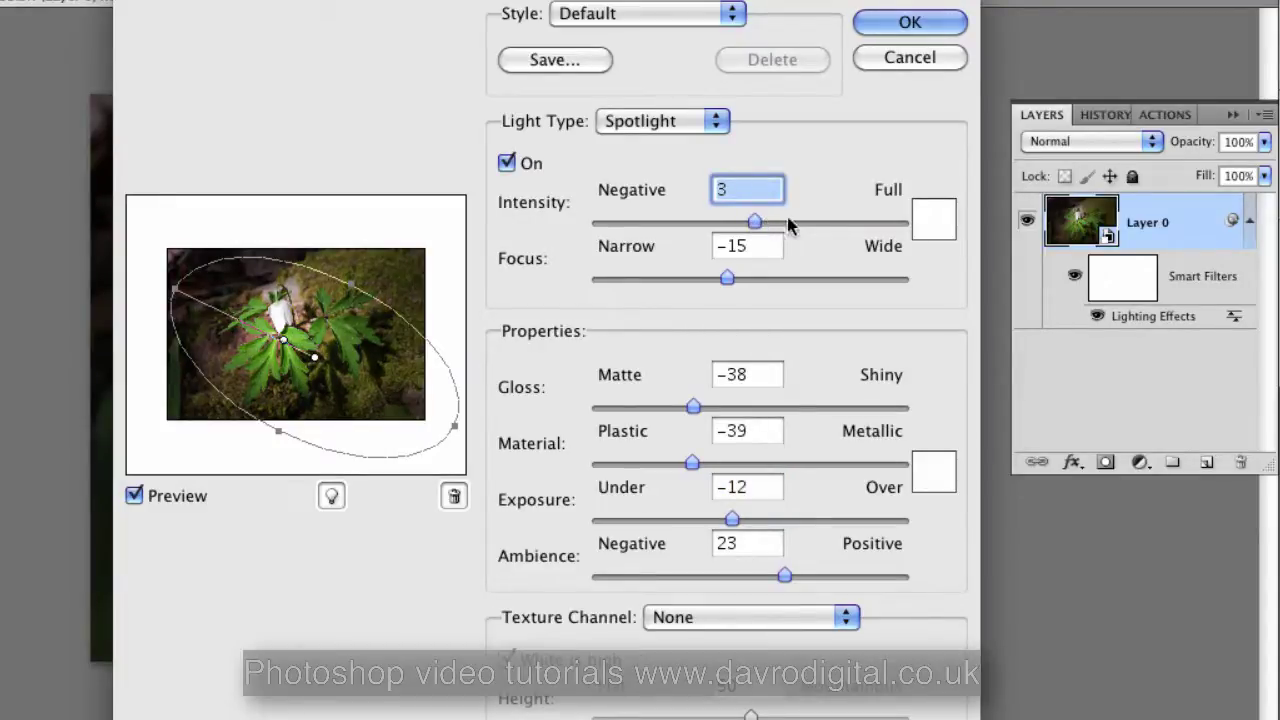
- Tint the spotlight pale yellow-green, RGB 250, 255, 230
click(930, 220)
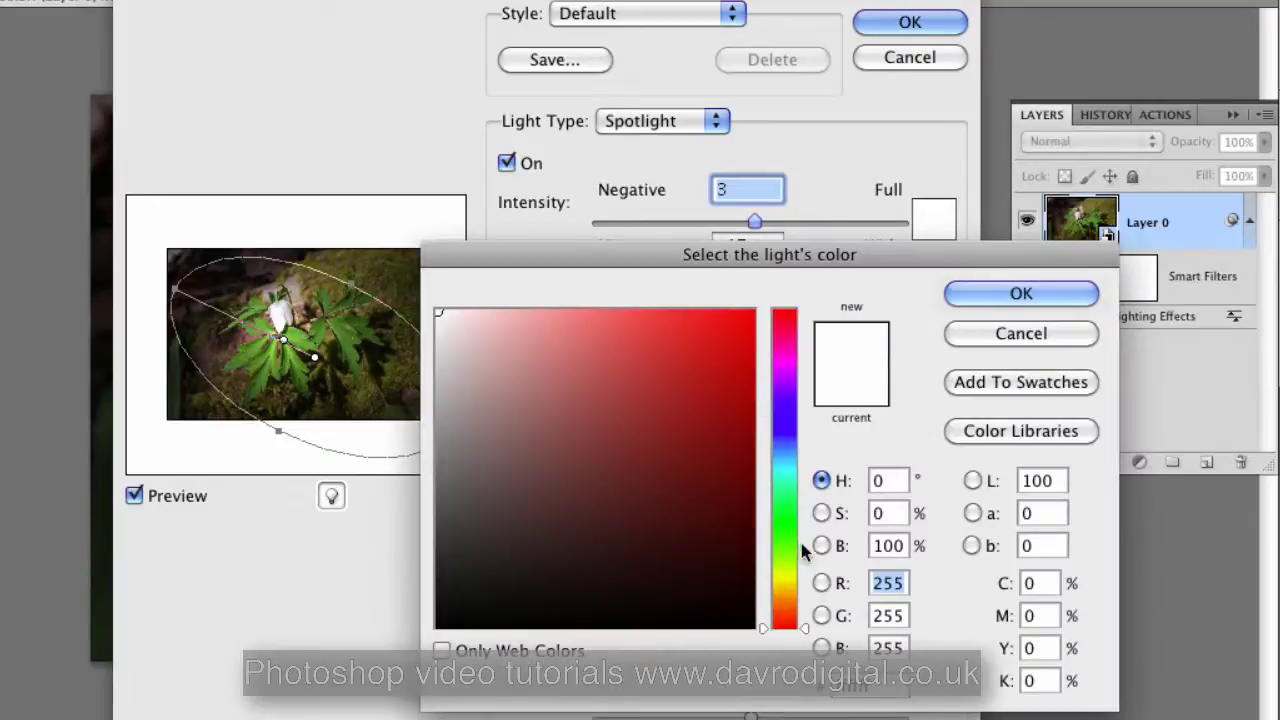
click(798, 562)
drag(798, 562, 797, 565)
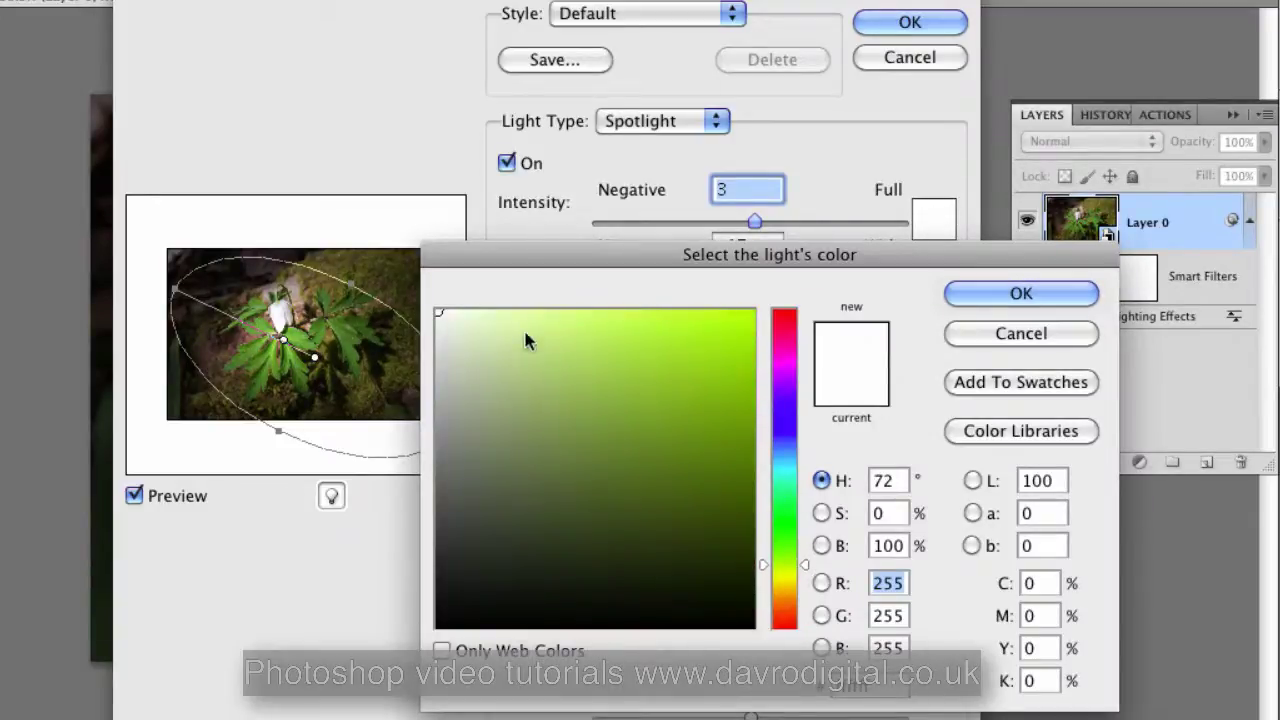
drag(476, 314, 466, 306)
click(1021, 293)
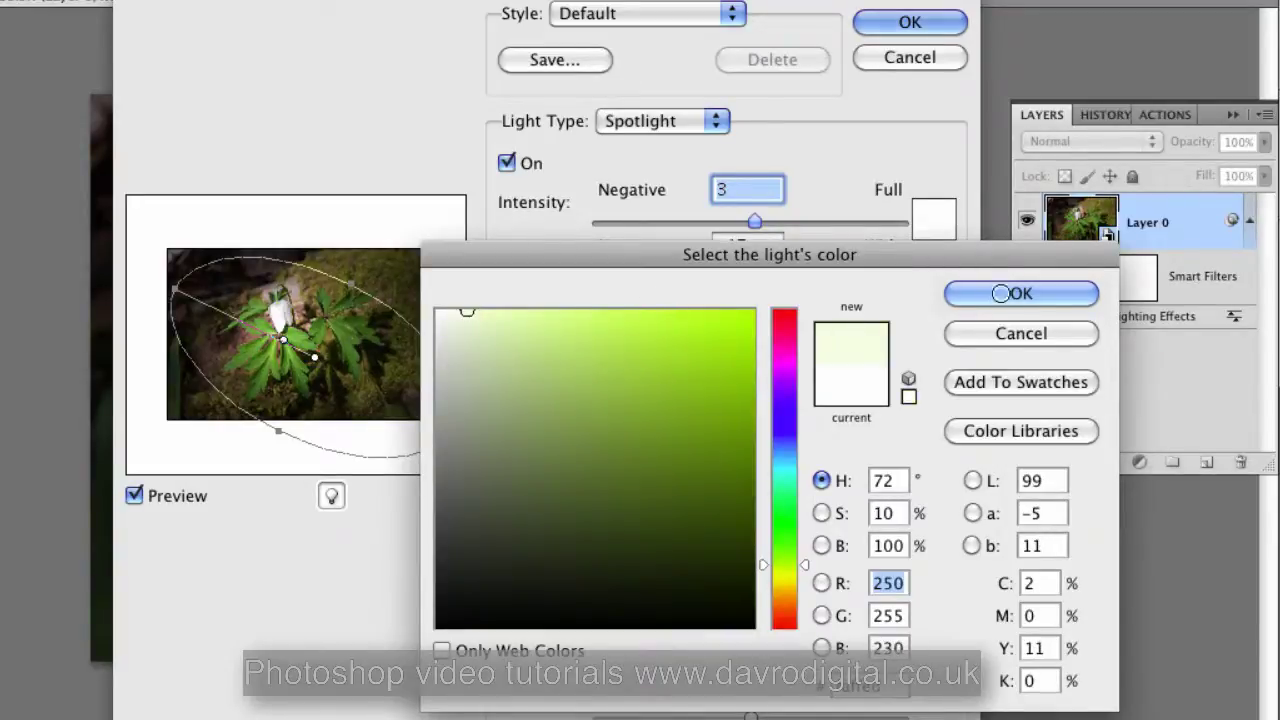
- Apply the revised Lighting Effects and compare the photo with the filter hidden and shown
click(940, 22)
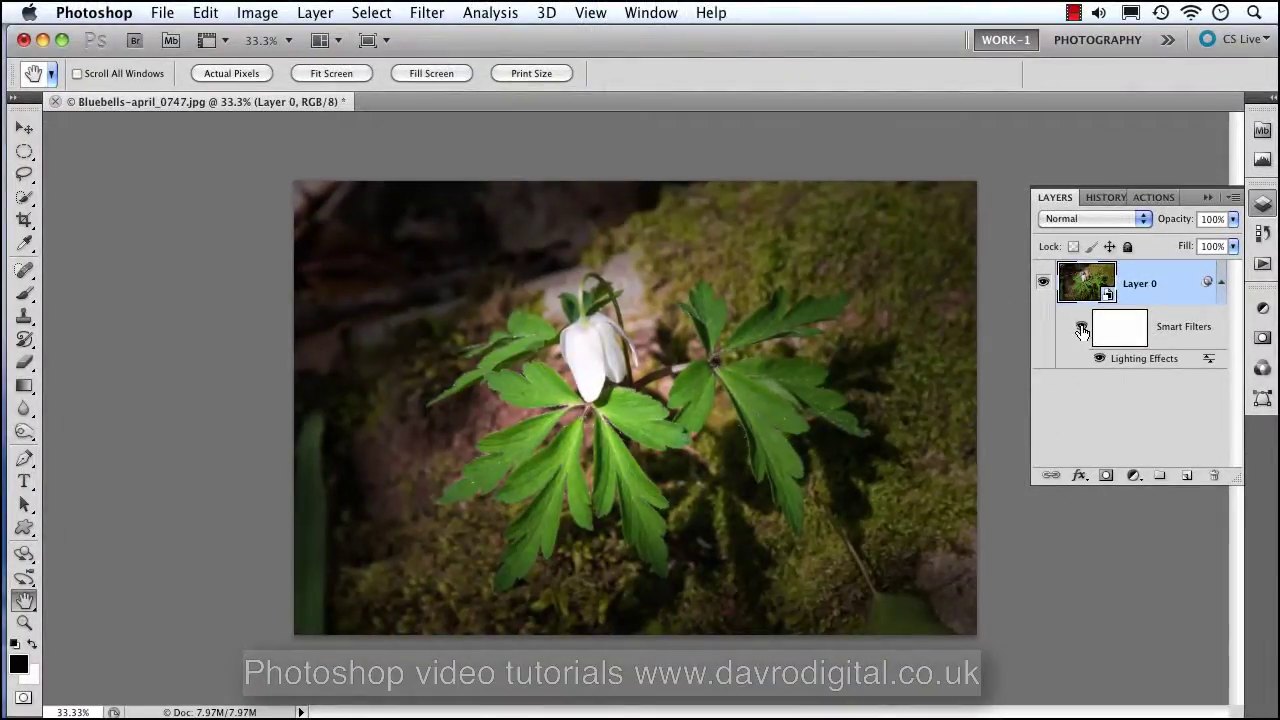
click(1081, 331)
click(1081, 329)
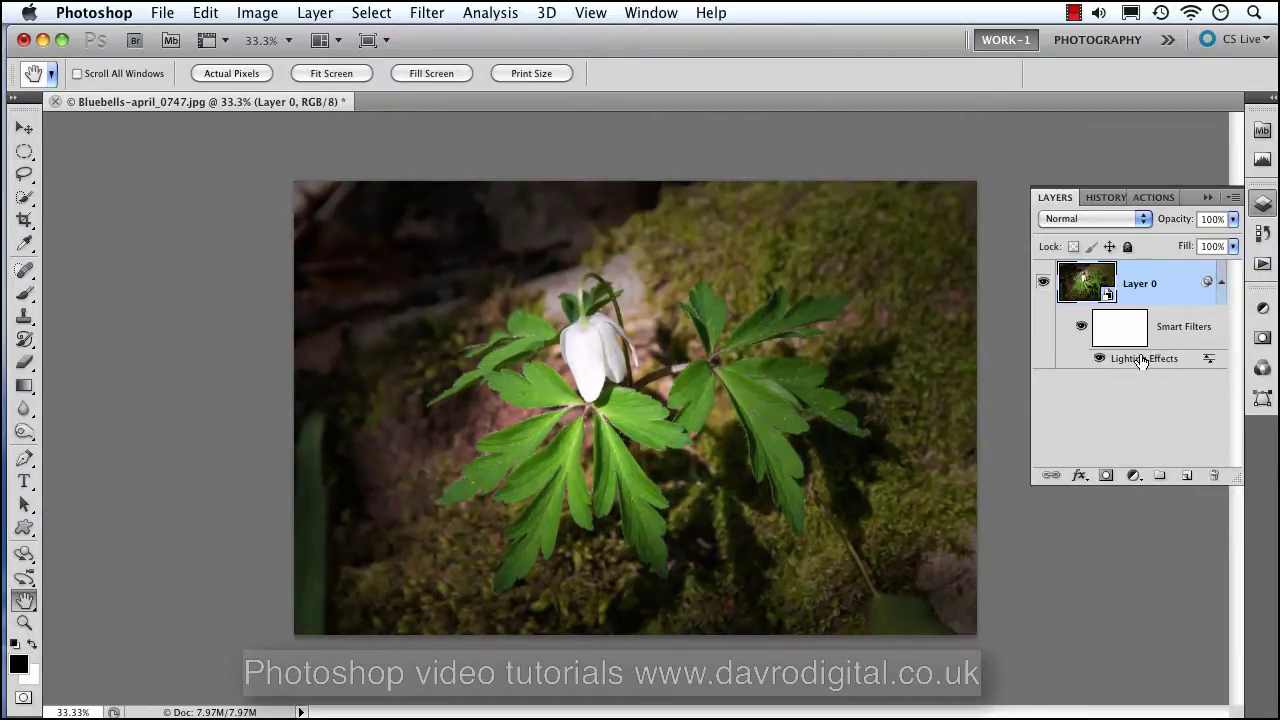
- Try 81% opacity in the Lighting Effects blending options, then cancel without changes
double_click(1210, 362)
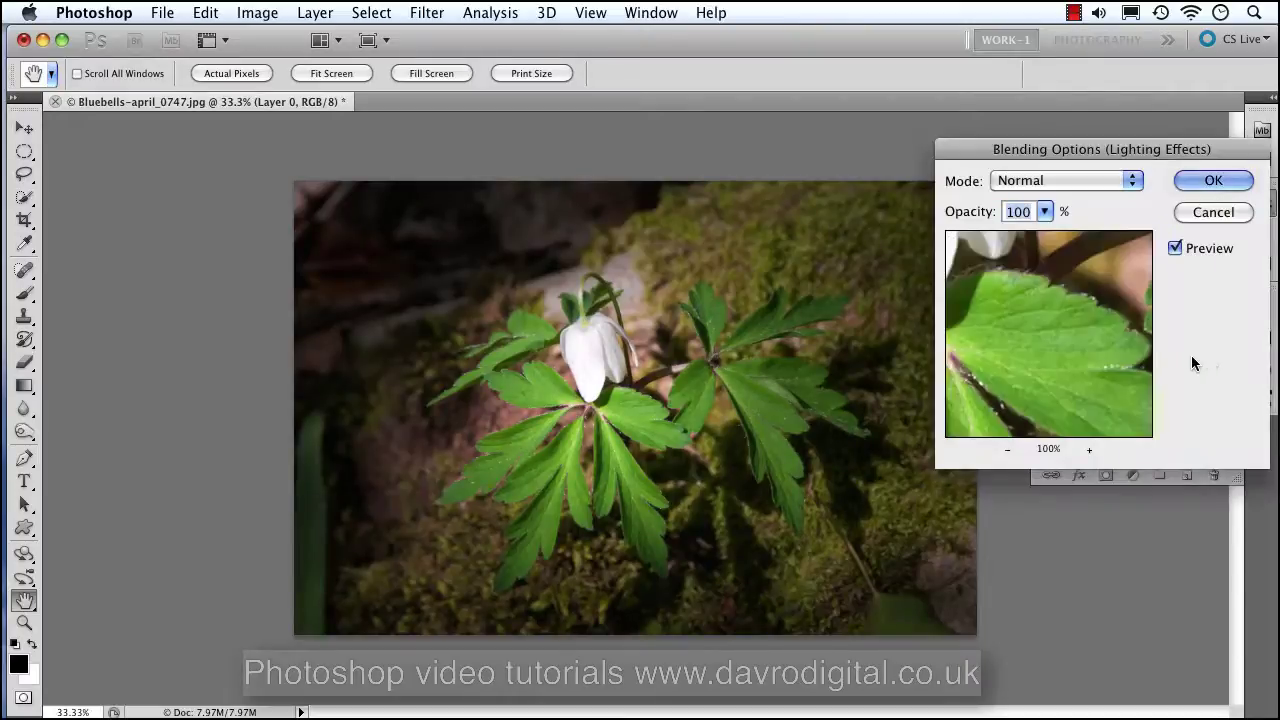
drag(985, 325, 1066, 311)
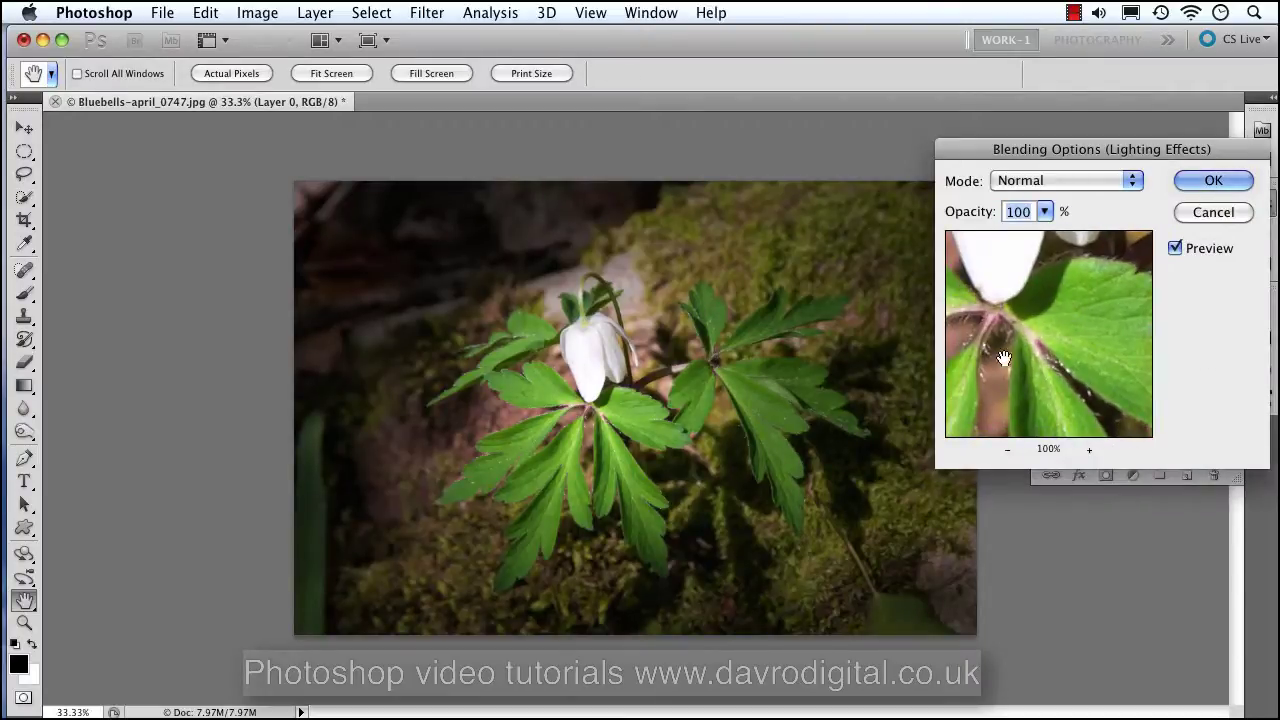
drag(991, 349, 1101, 232)
click(1044, 211)
click(1203, 214)
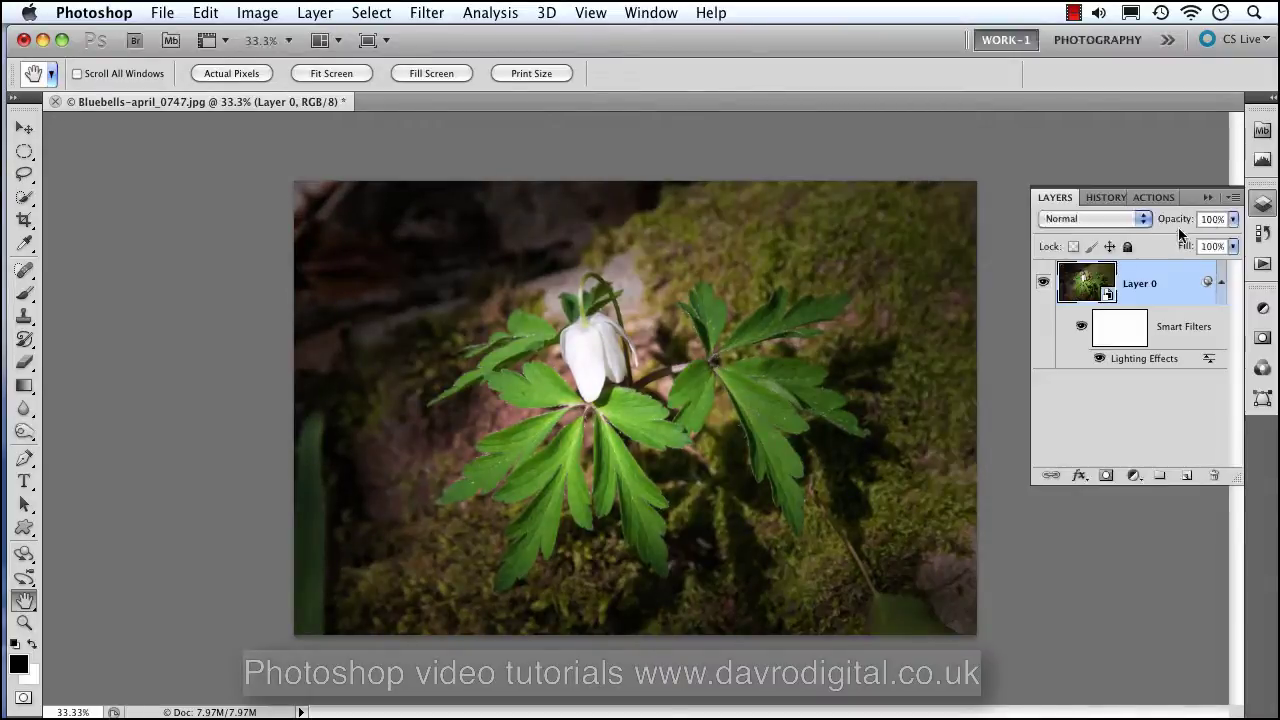
- Reopen Lighting Effects and apply a Red texture channel with Height 25
double_click(1136, 358)
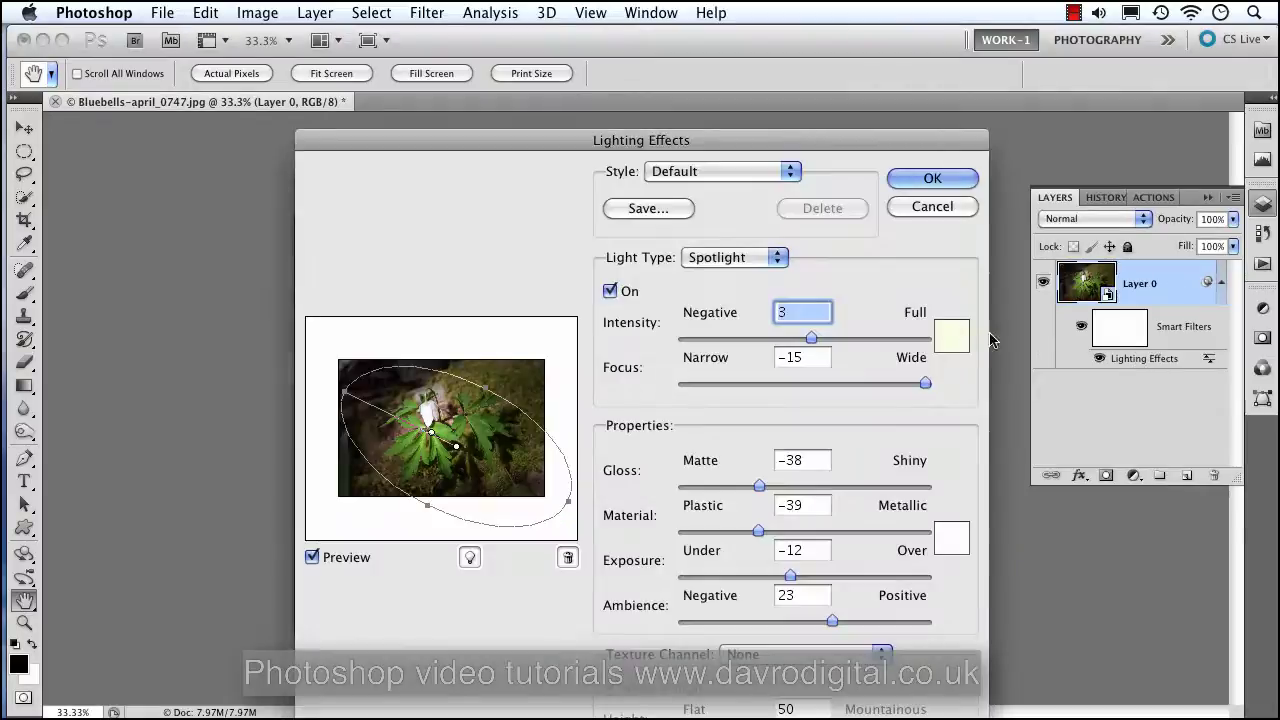
drag(783, 148, 848, 57)
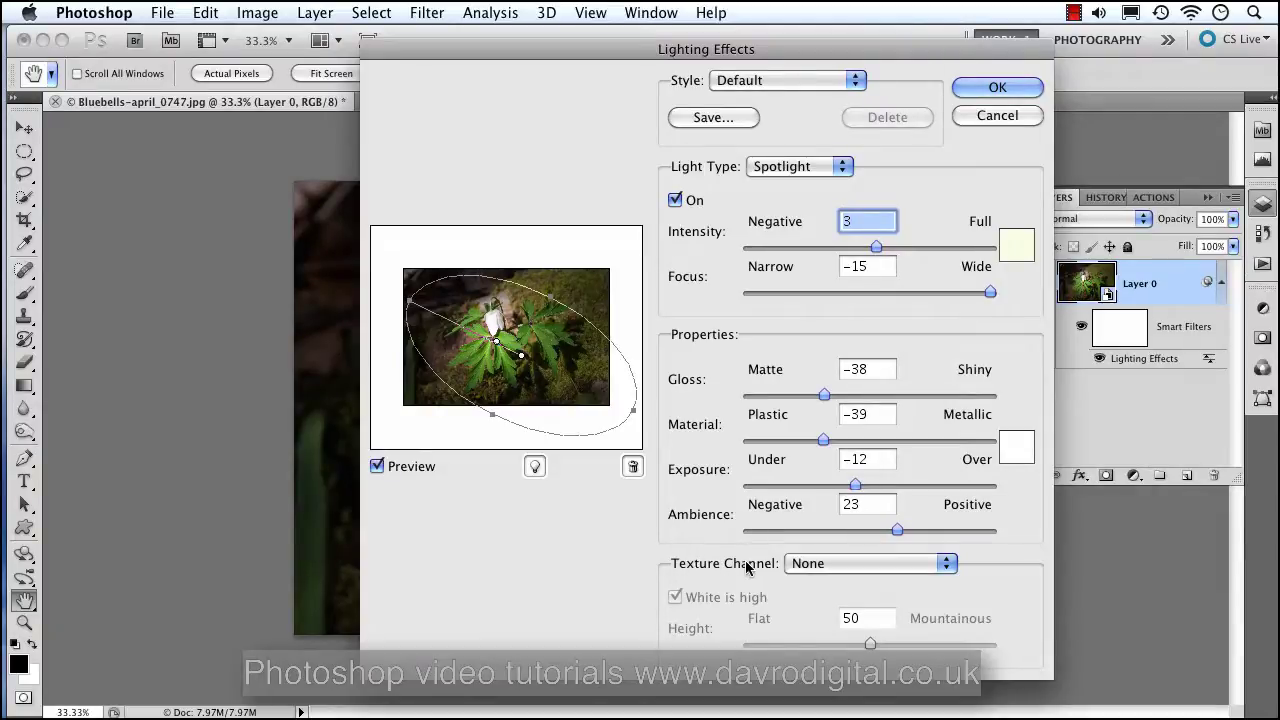
click(825, 564)
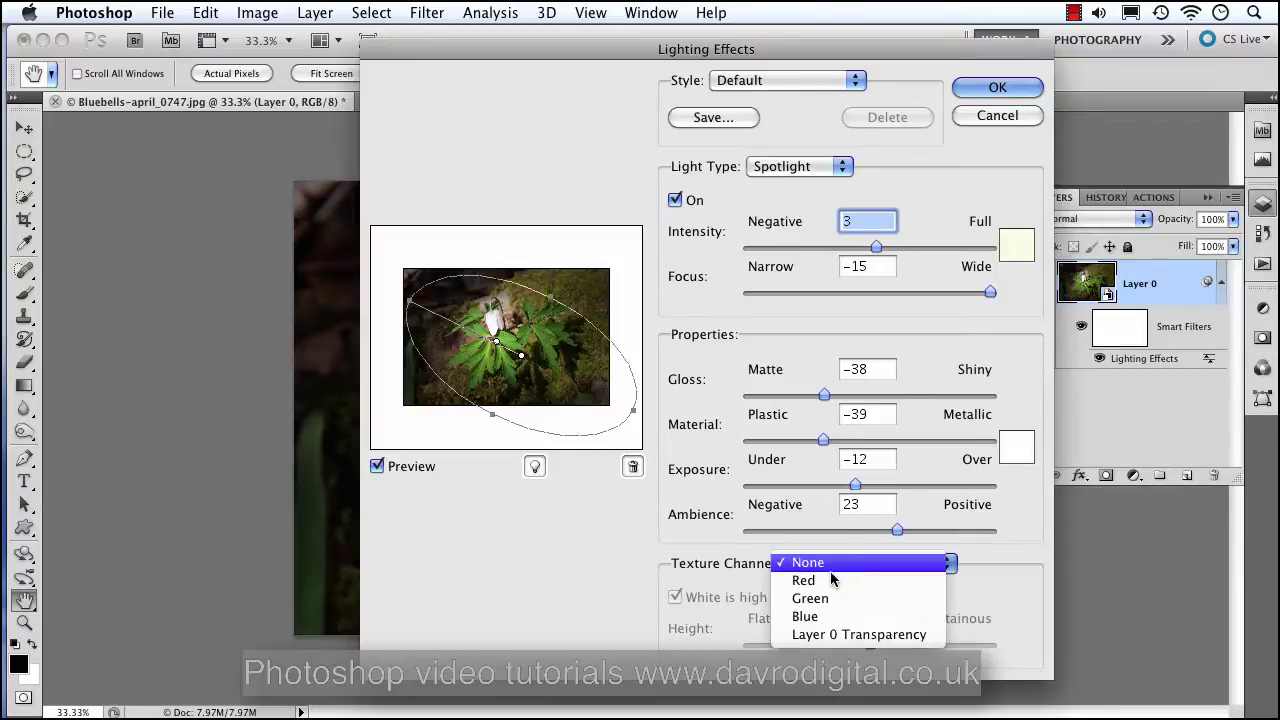
click(830, 580)
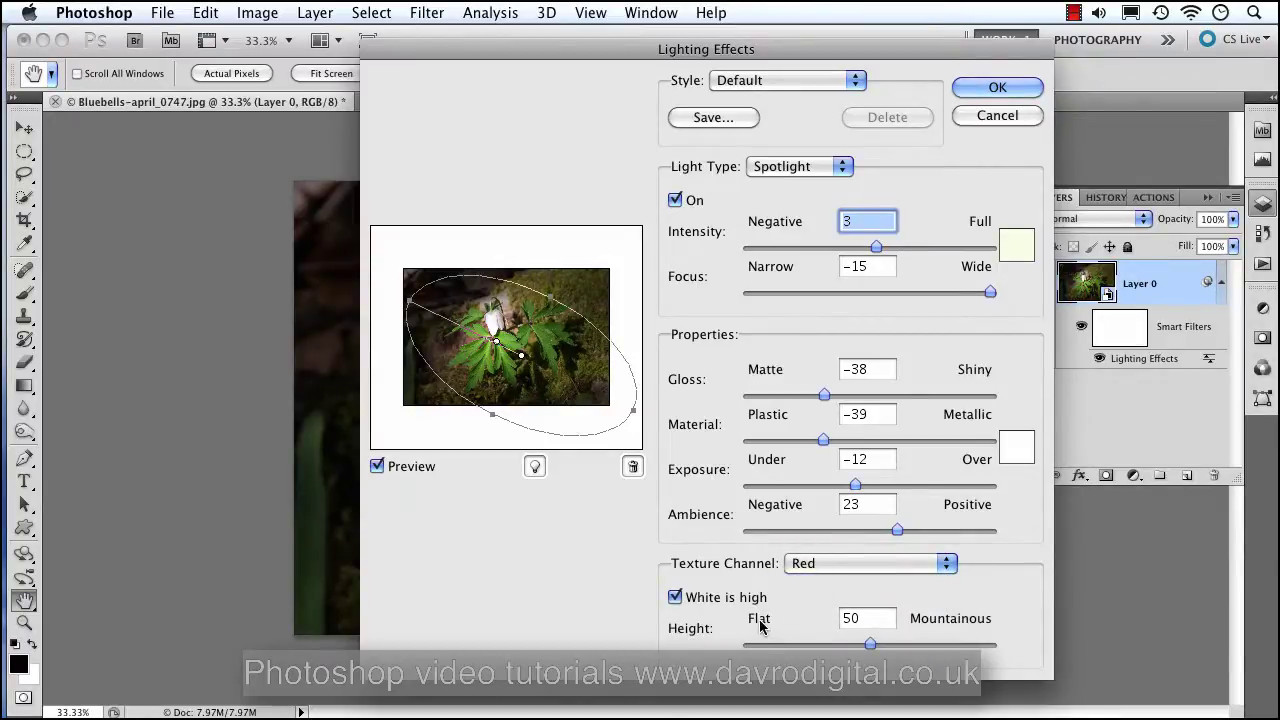
drag(870, 645, 808, 639)
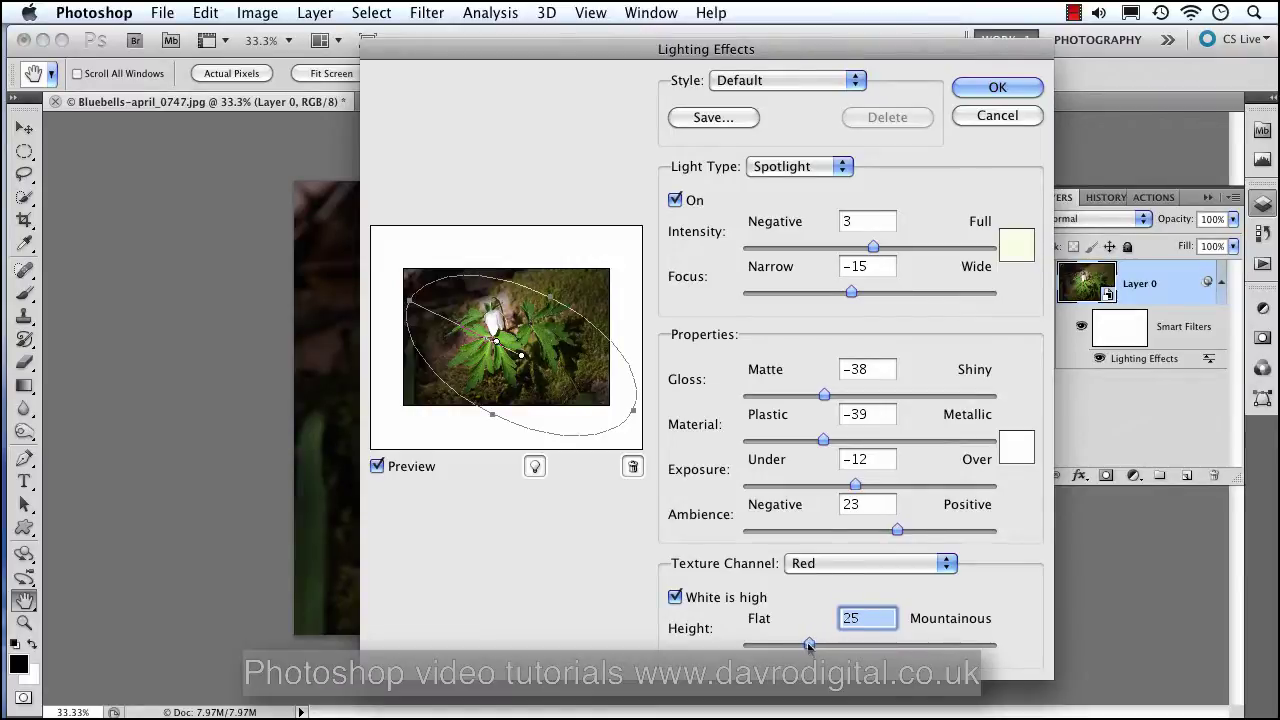
click(996, 89)
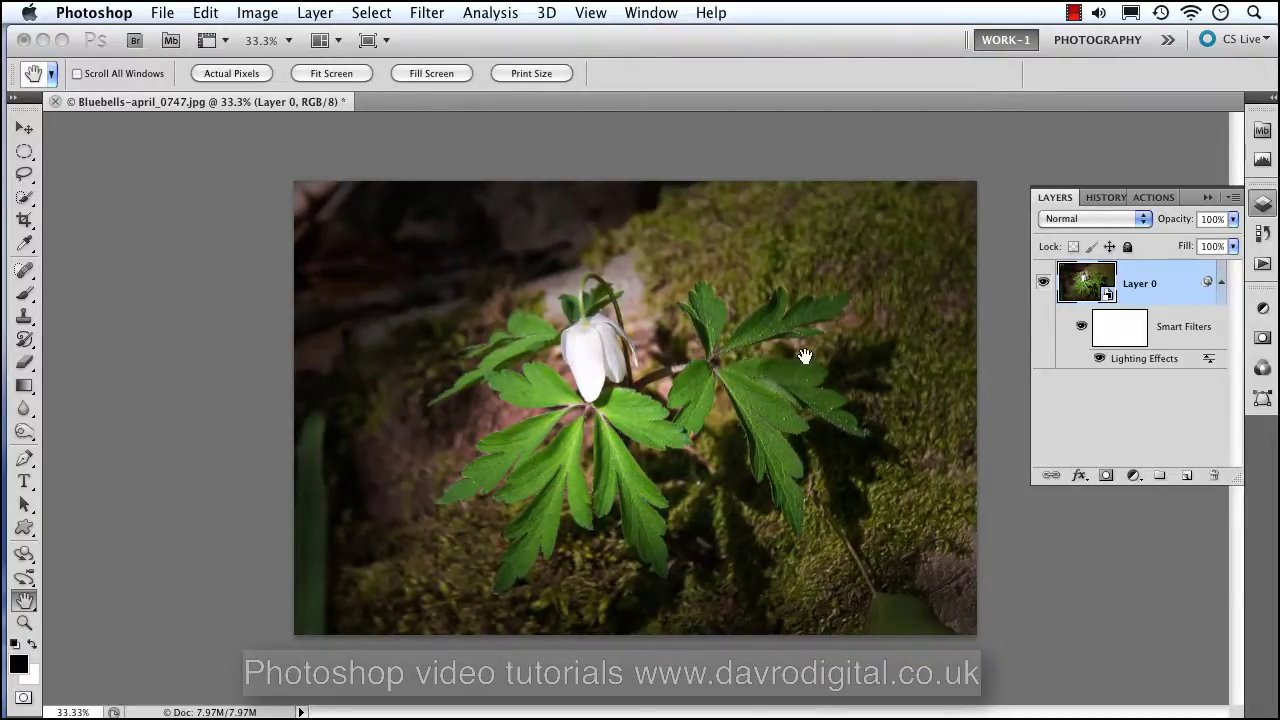
click(1081, 327)
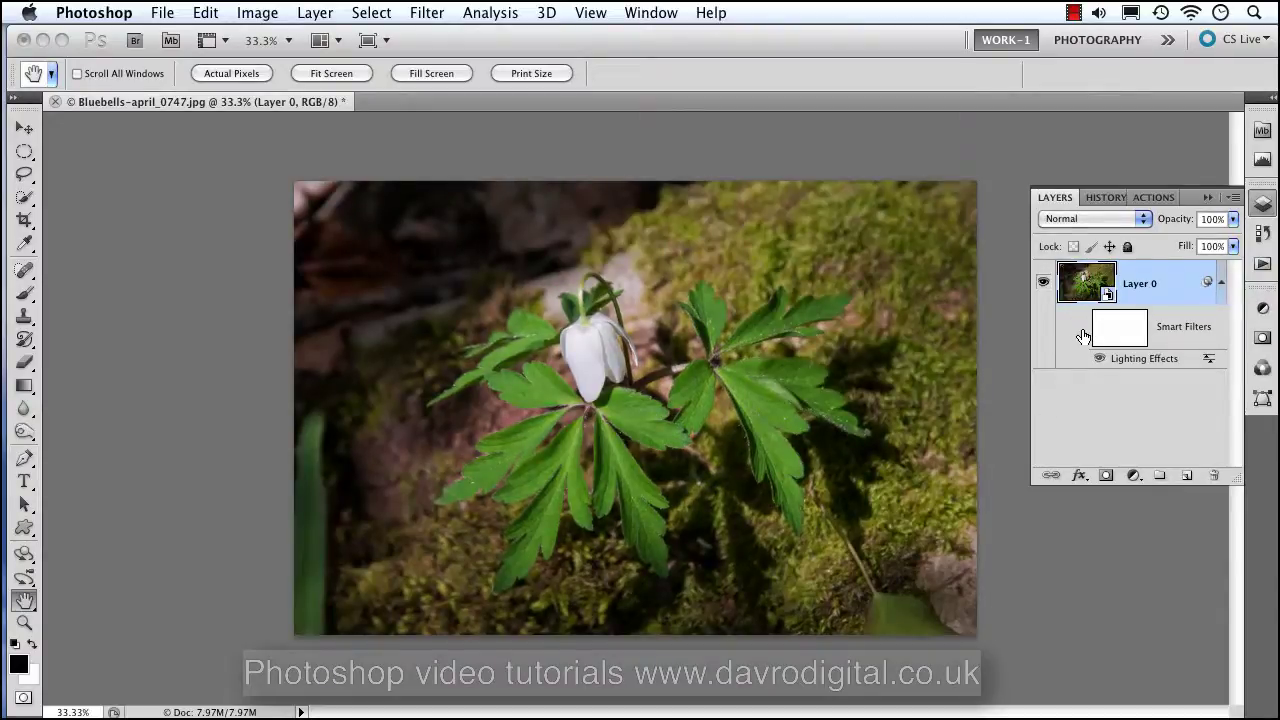
click(1081, 329)
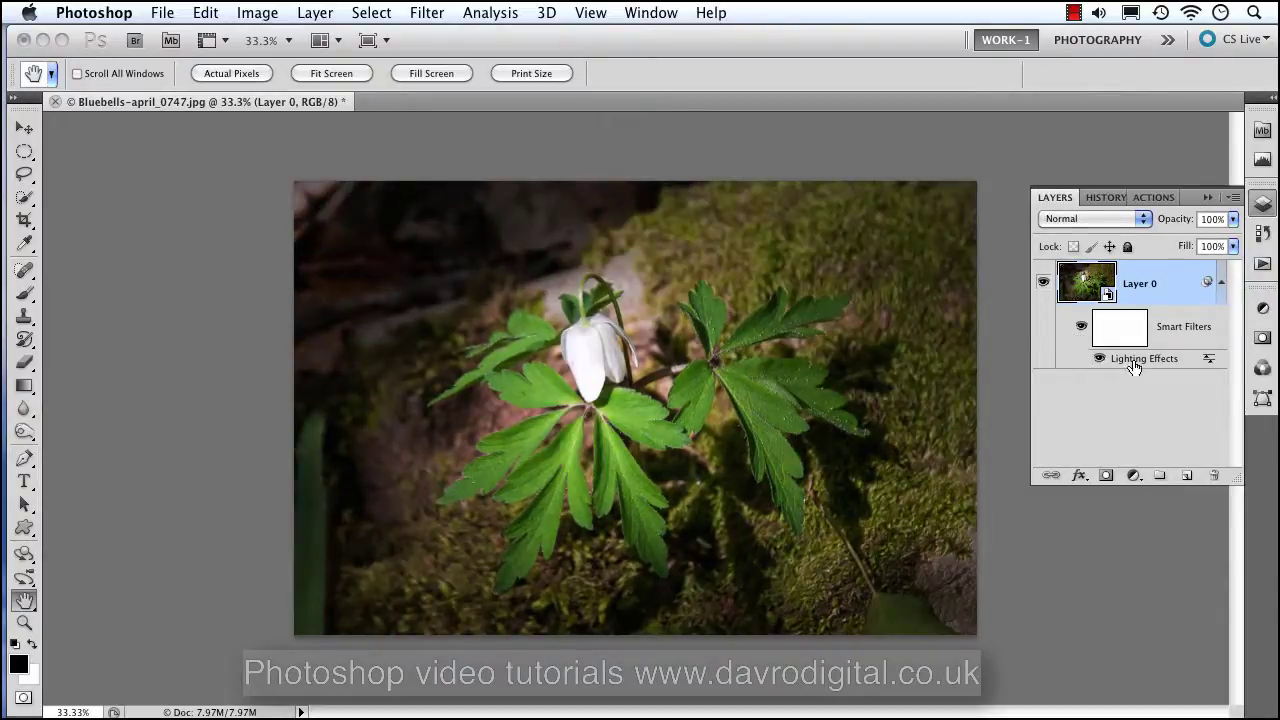
double_click(1136, 359)
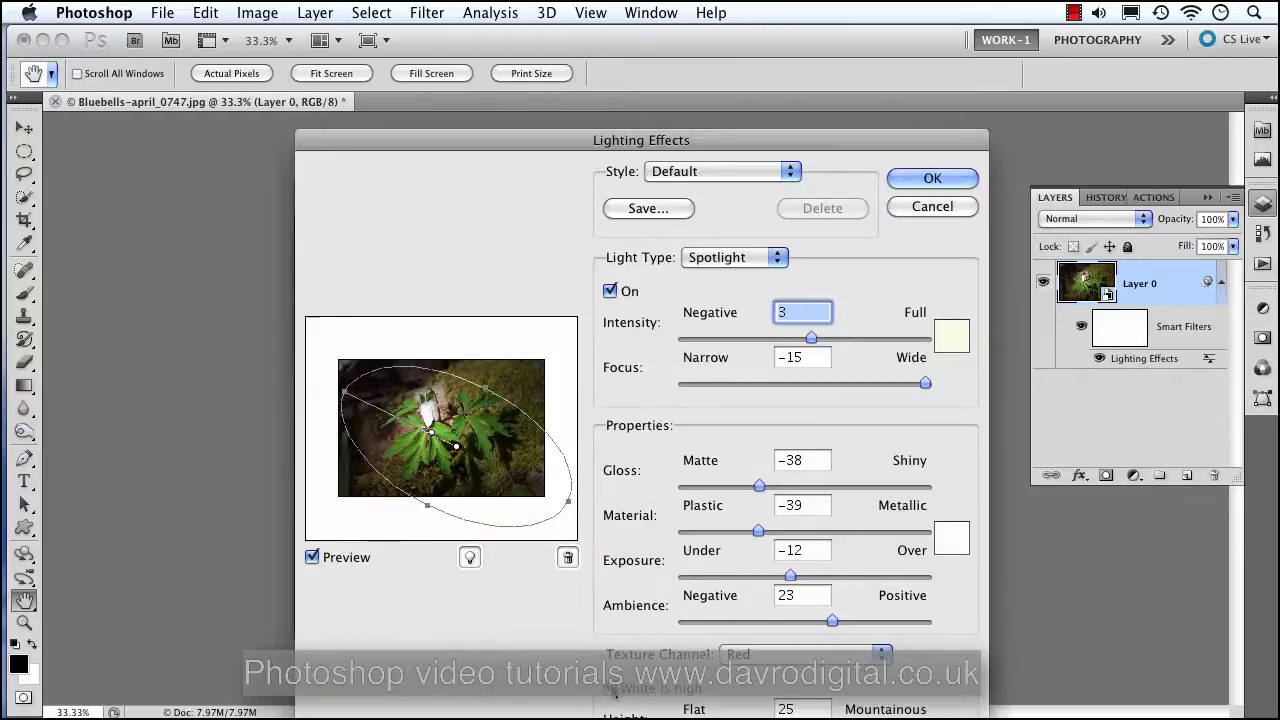
drag(742, 140, 758, 75)
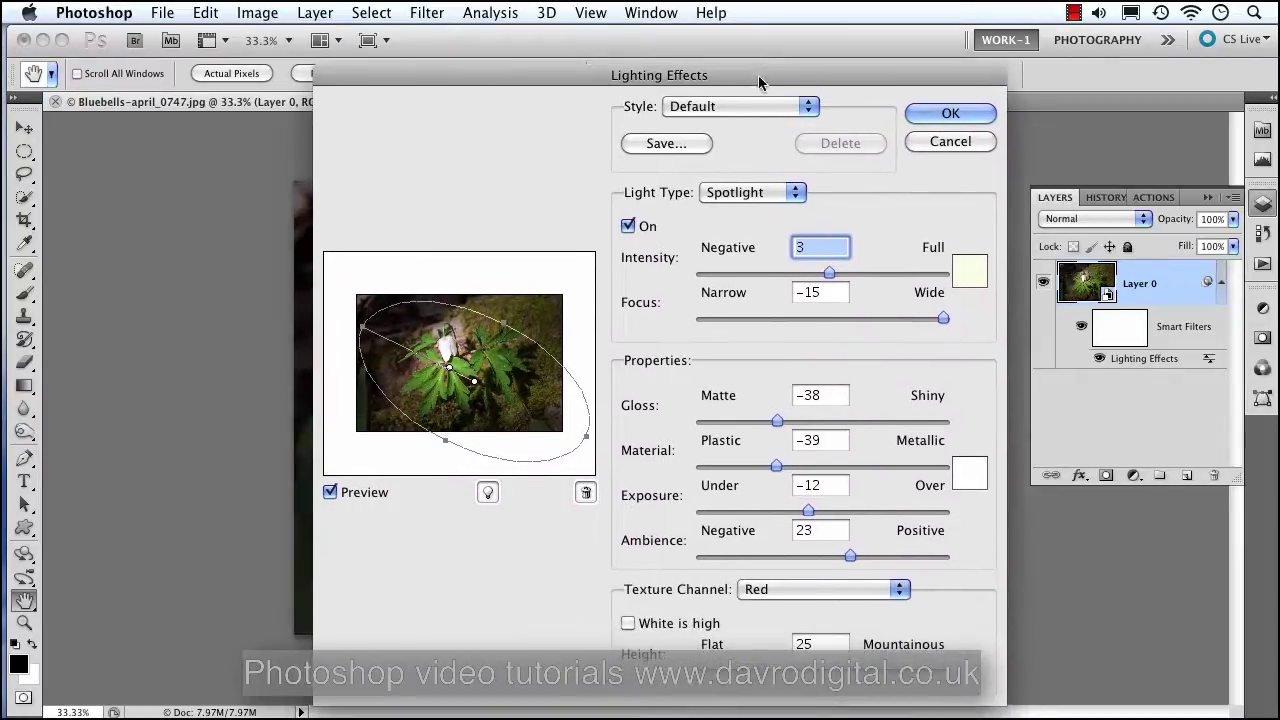
click(963, 110)
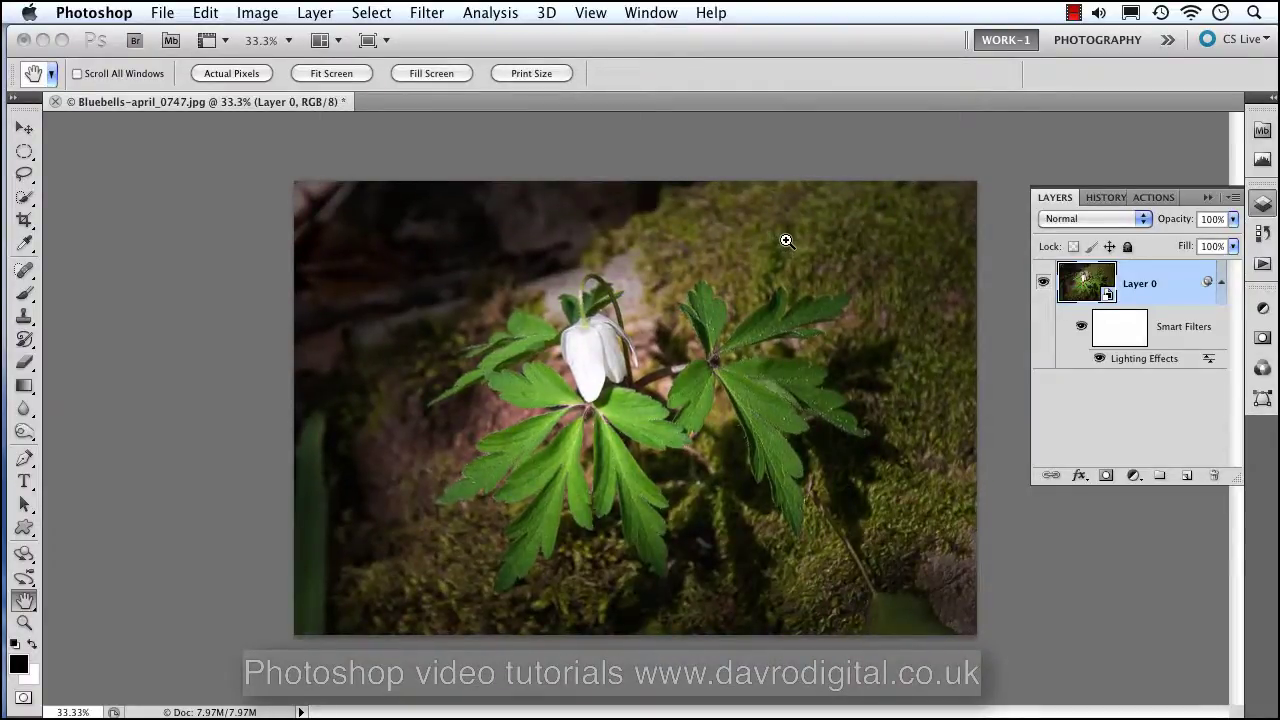
- Reopen Lighting Effects and bring the Exposure value up to −24
double_click(1138, 358)
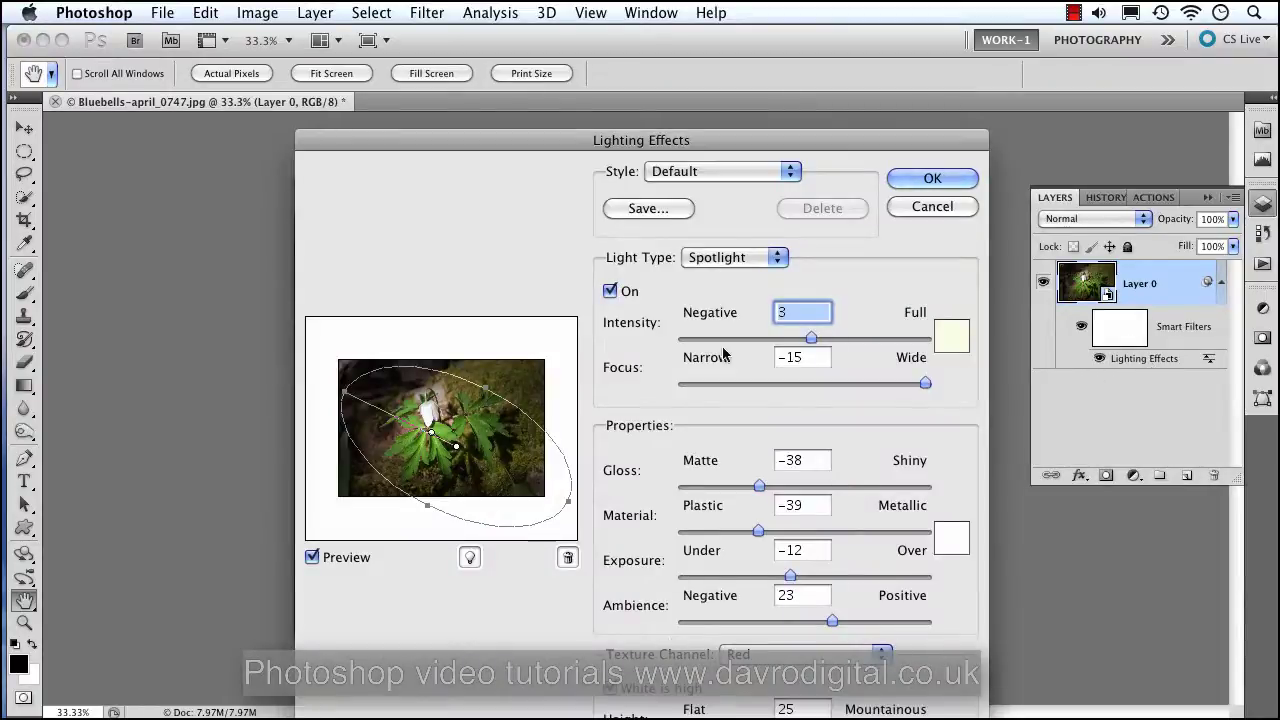
drag(731, 144, 904, 58)
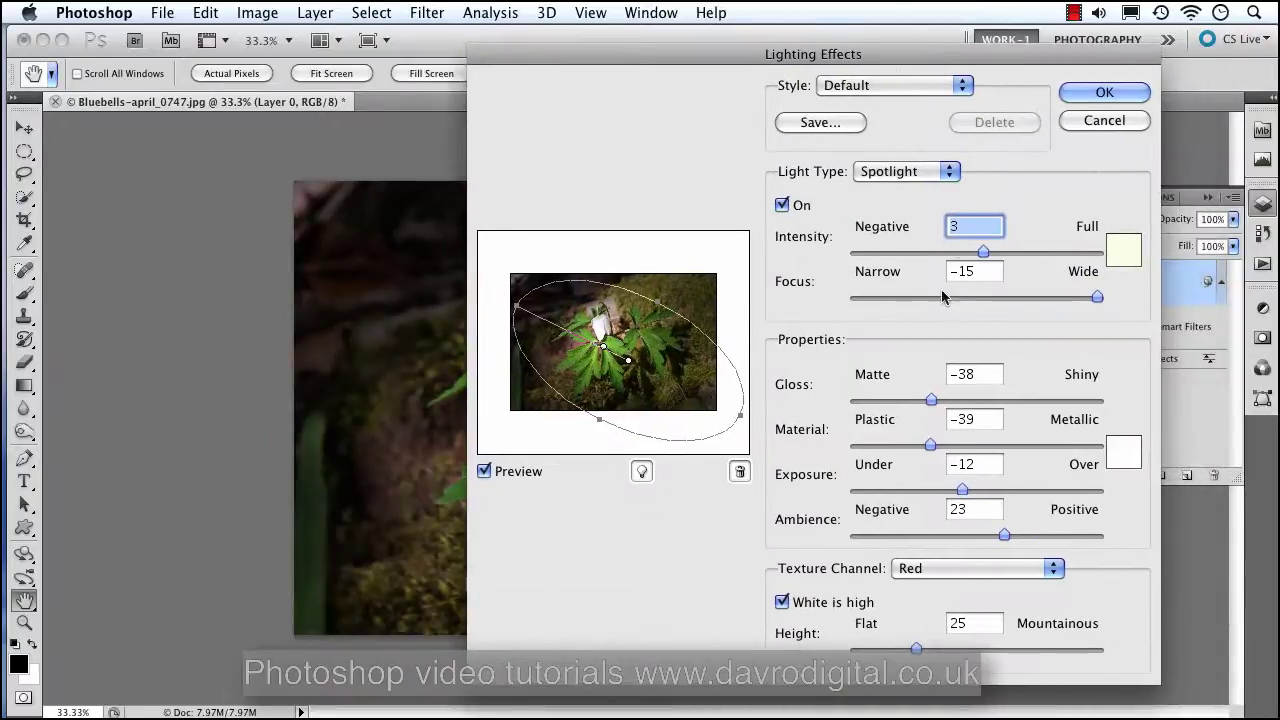
click(961, 491)
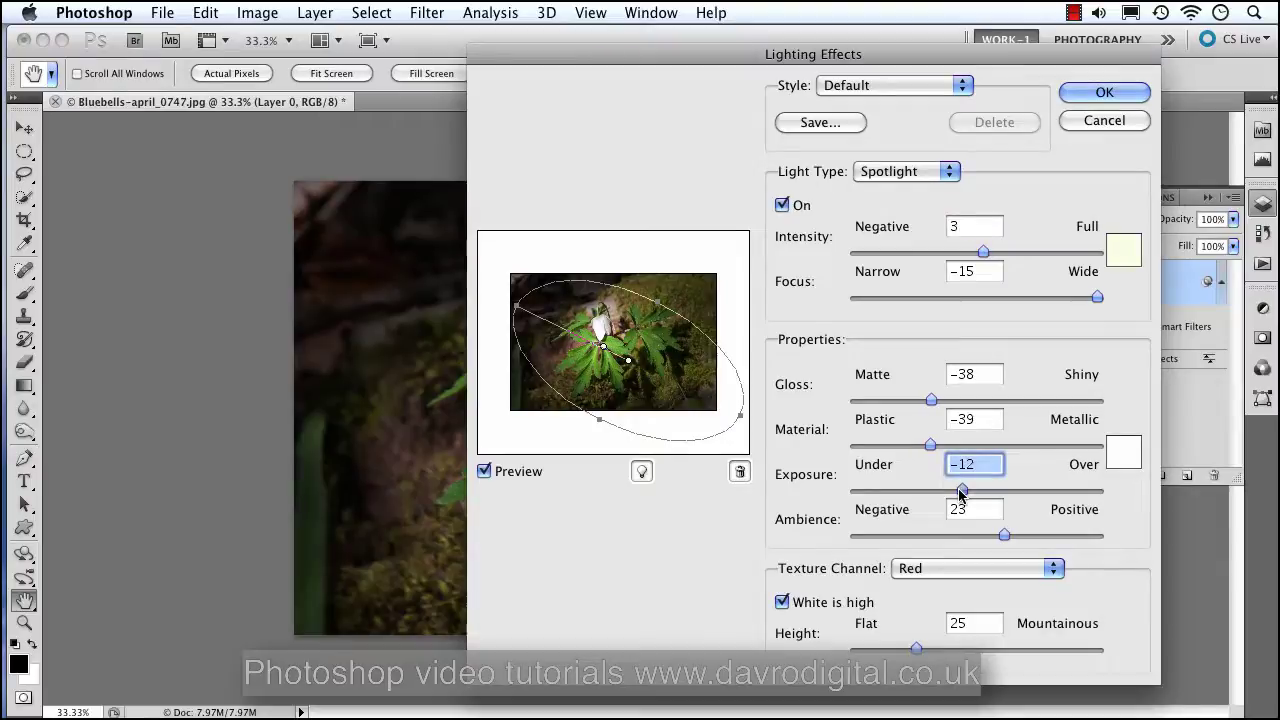
drag(961, 491, 940, 490)
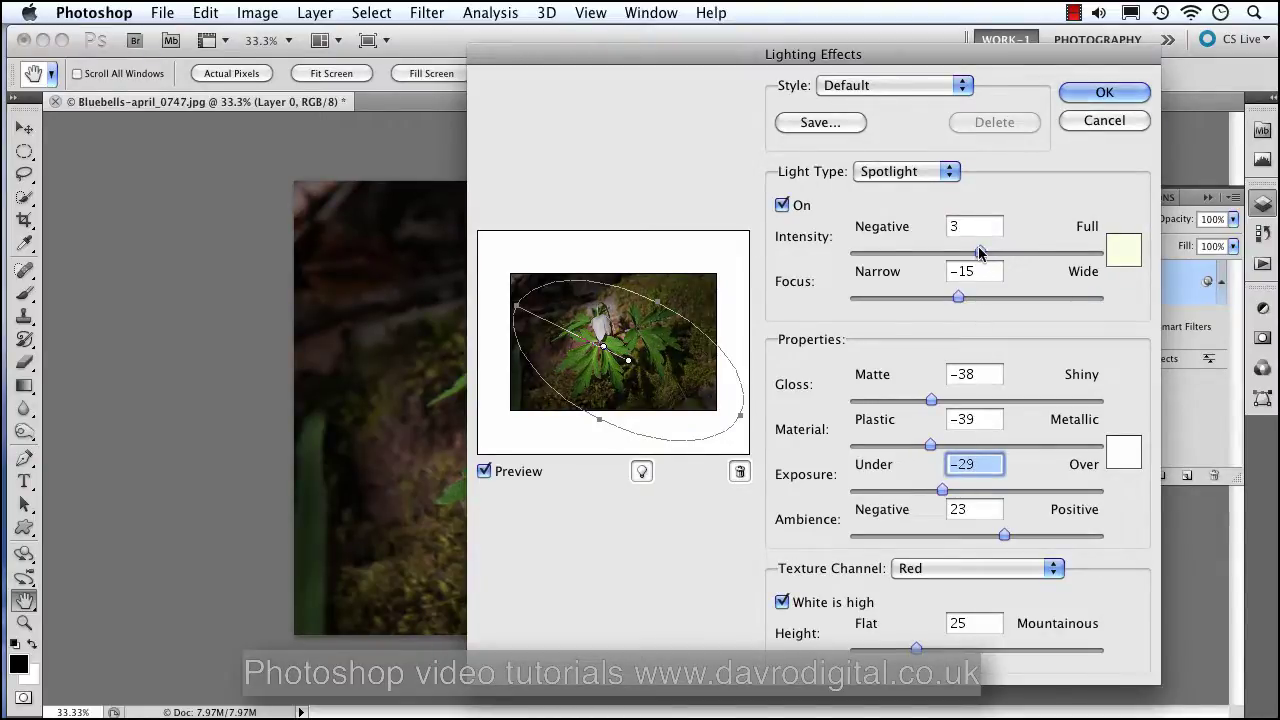
mouse_move(983, 252)
mouse_down()
mouse_move(970, 254)
mouse_move(994, 253)
mouse_move(926, 247)
mouse_move(989, 253)
mouse_up()
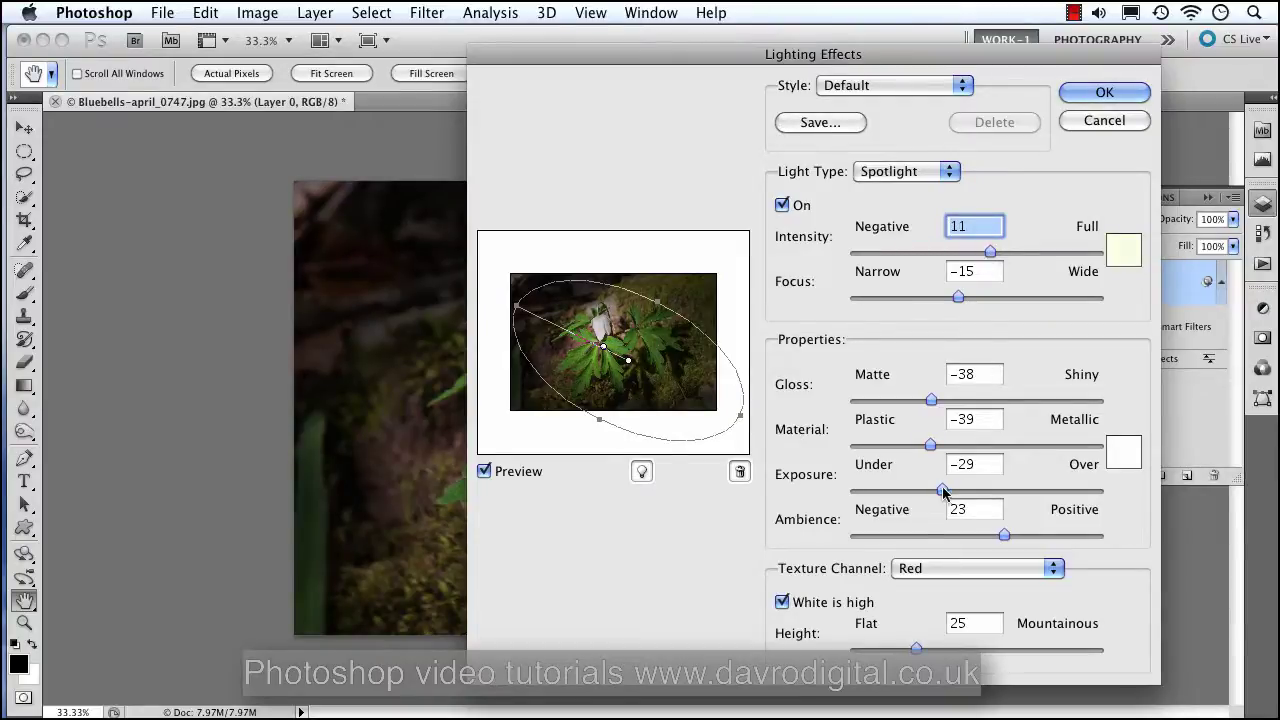
drag(946, 490, 949, 490)
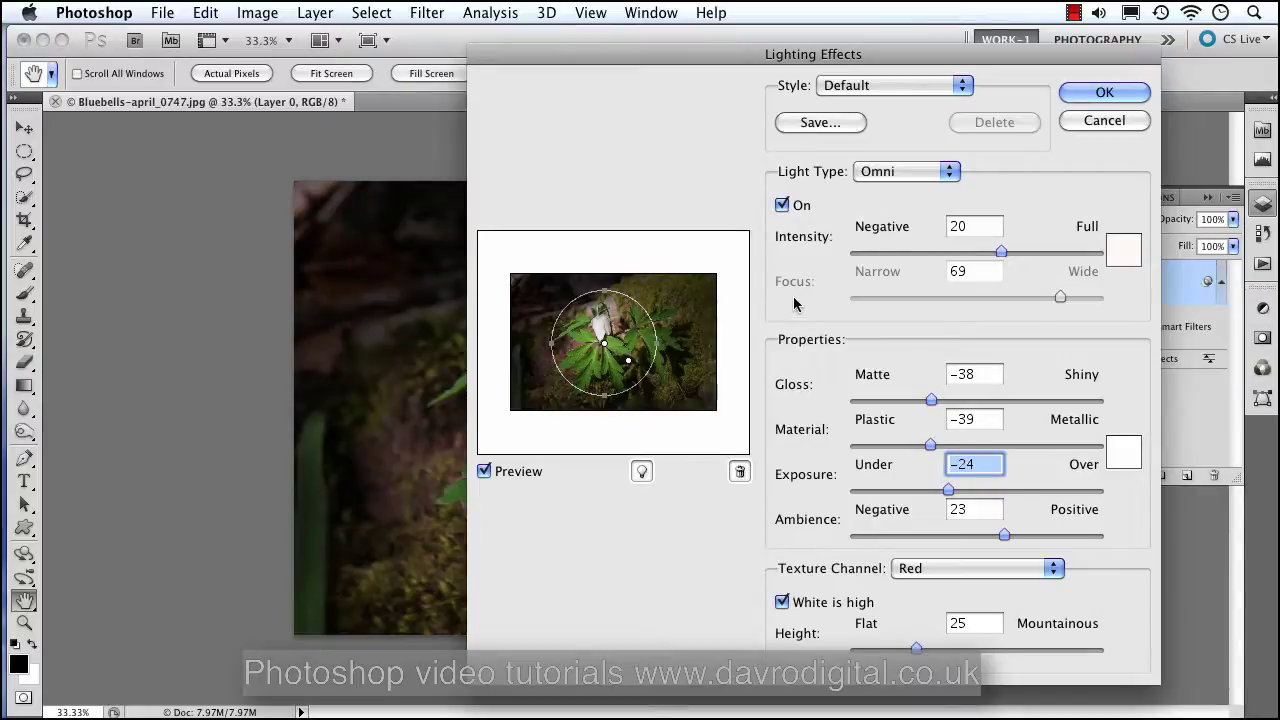
- Set the Omni light intensity to 23 and exposure to −27, then apply Lighting Effects
click(1002, 254)
drag(1001, 251, 1004, 253)
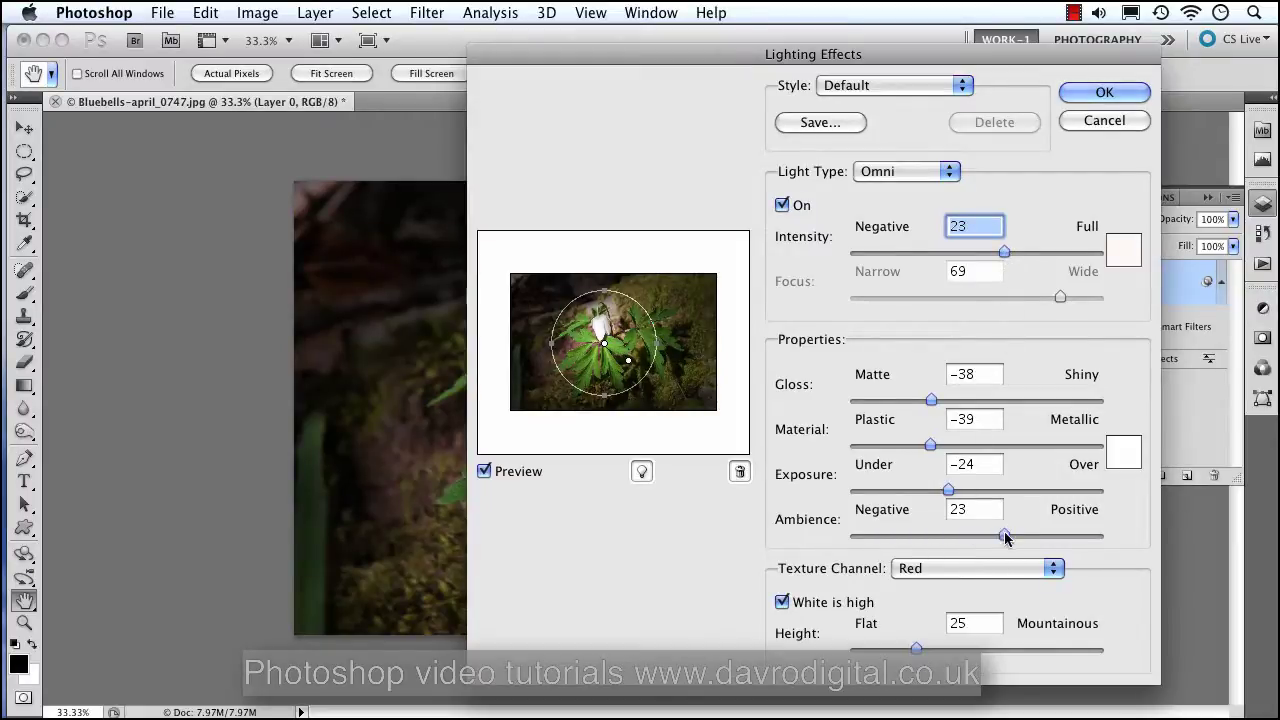
click(948, 490)
drag(948, 490, 944, 489)
click(1108, 93)
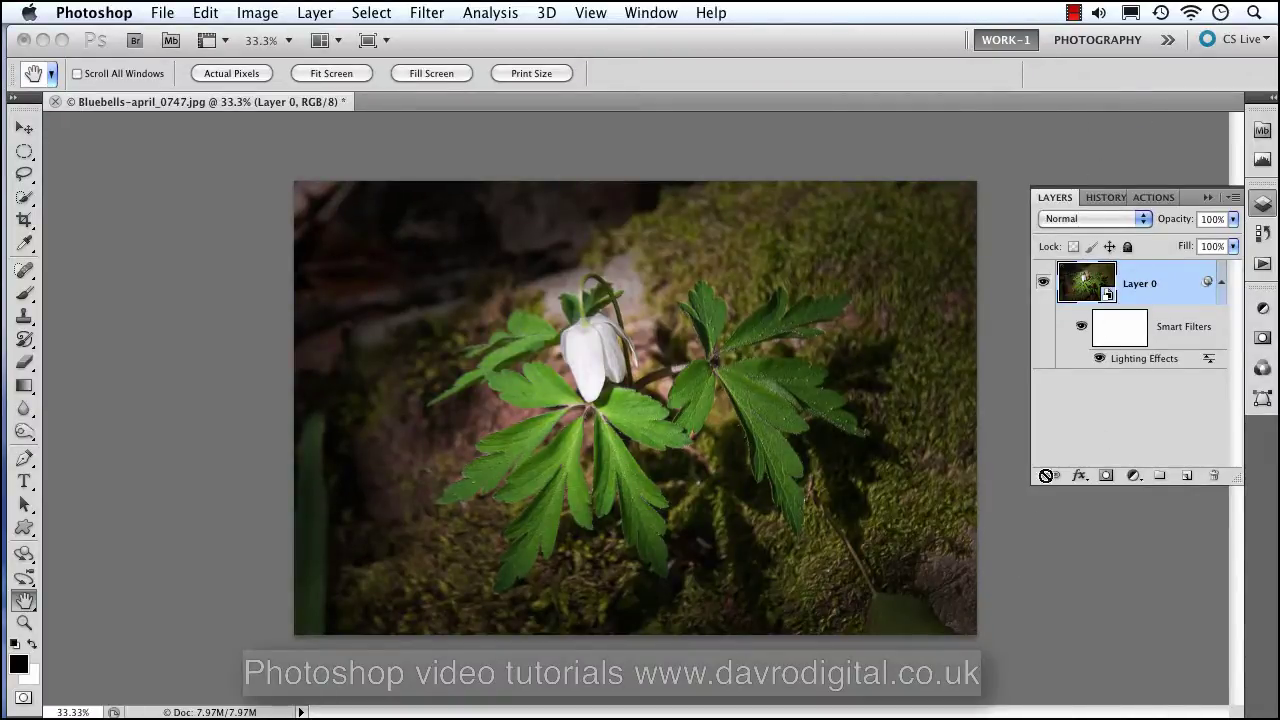
- Create a Levels adjustment layer with black point 5, gamma 1.11 and white point 252
click(1133, 476)
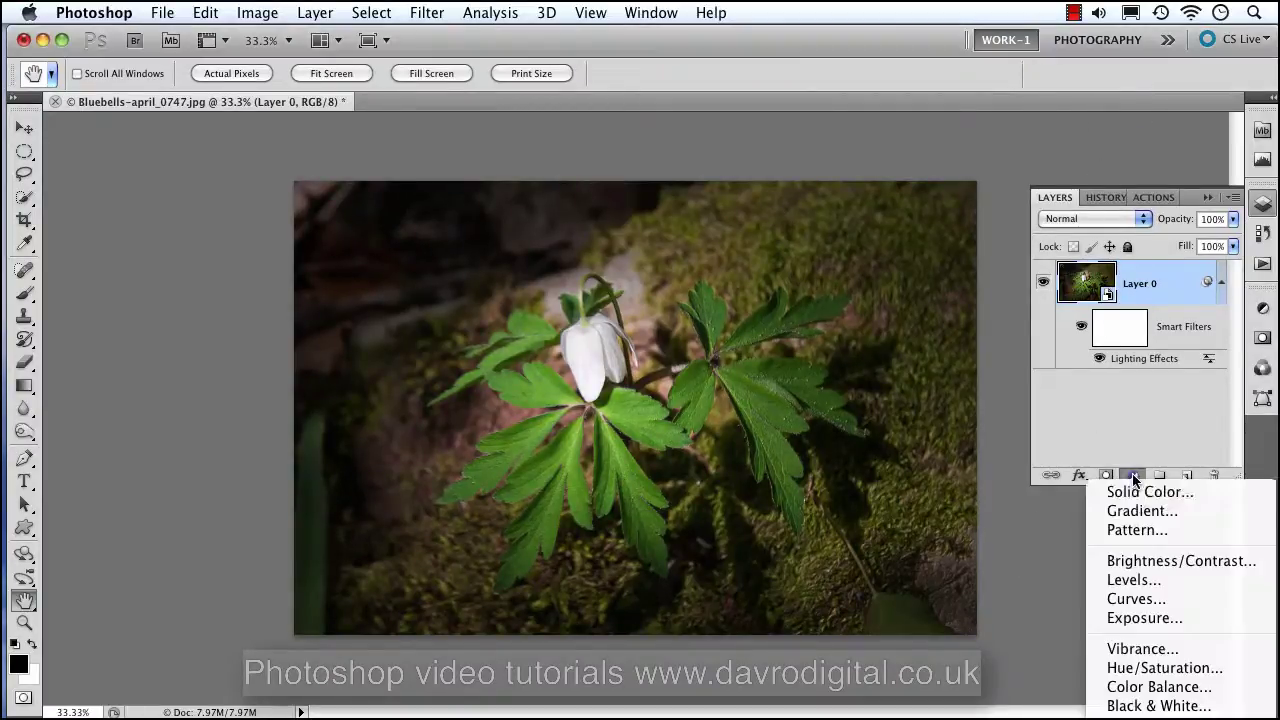
click(1135, 579)
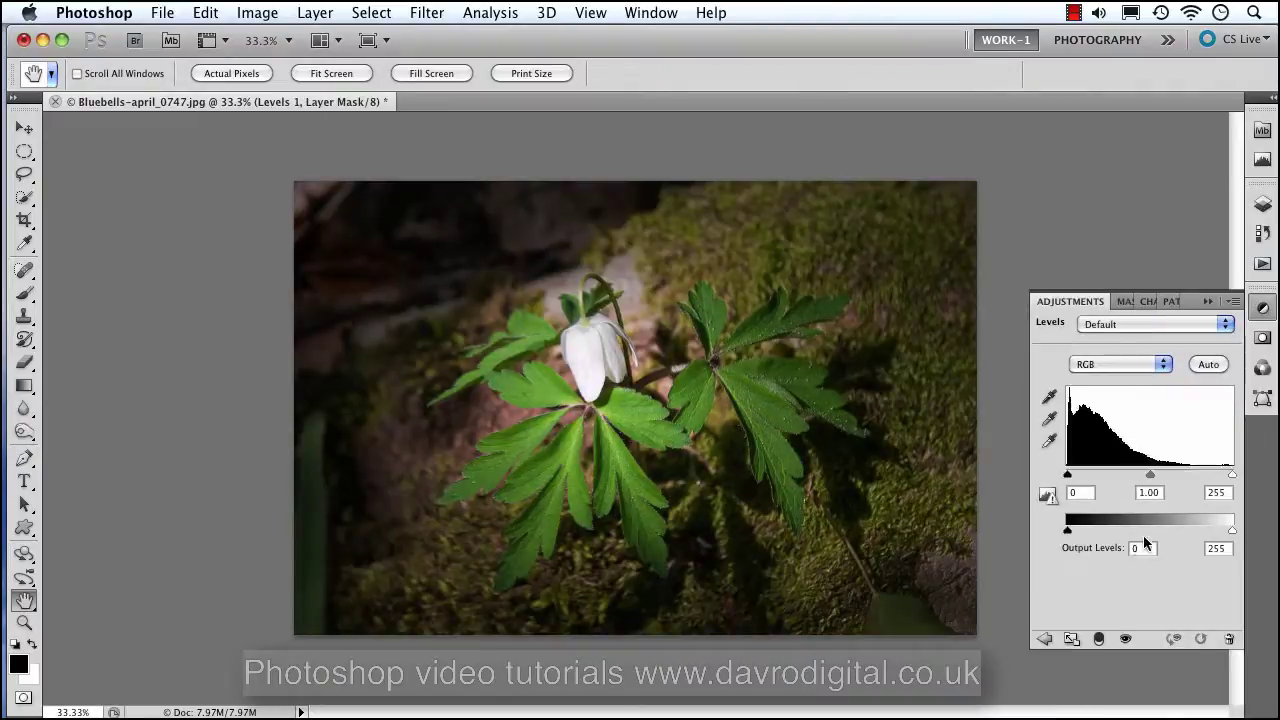
alt+click(1233, 477)
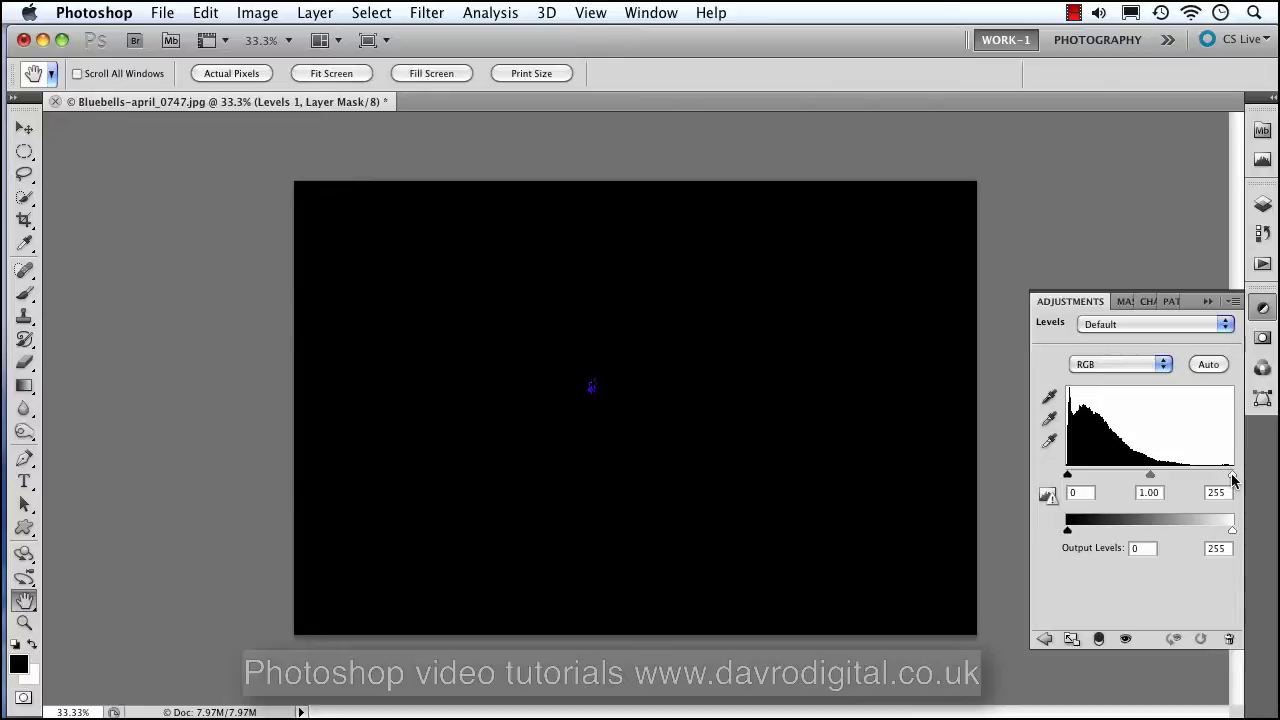
mouse_move(1231, 480)
mouse_down()
mouse_move(1212, 480)
mouse_move(1231, 480)
mouse_up()
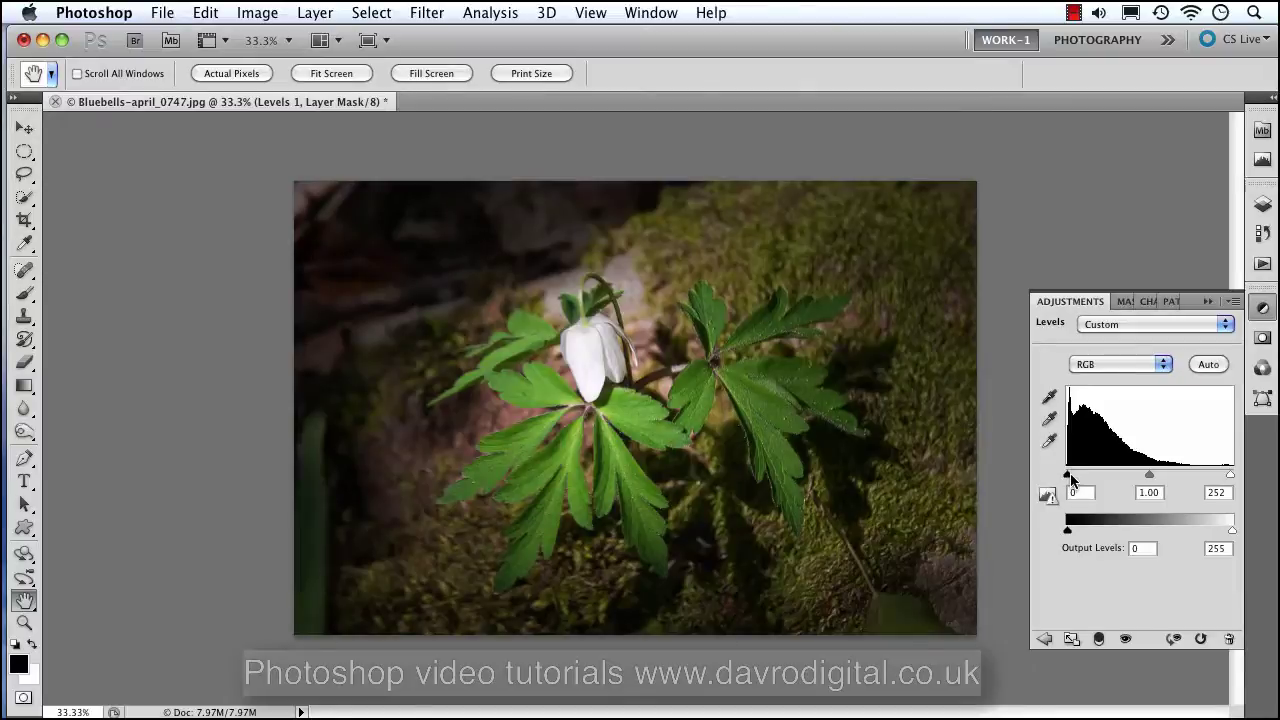
drag(1070, 473, 1070, 477)
drag(1153, 478, 1143, 476)
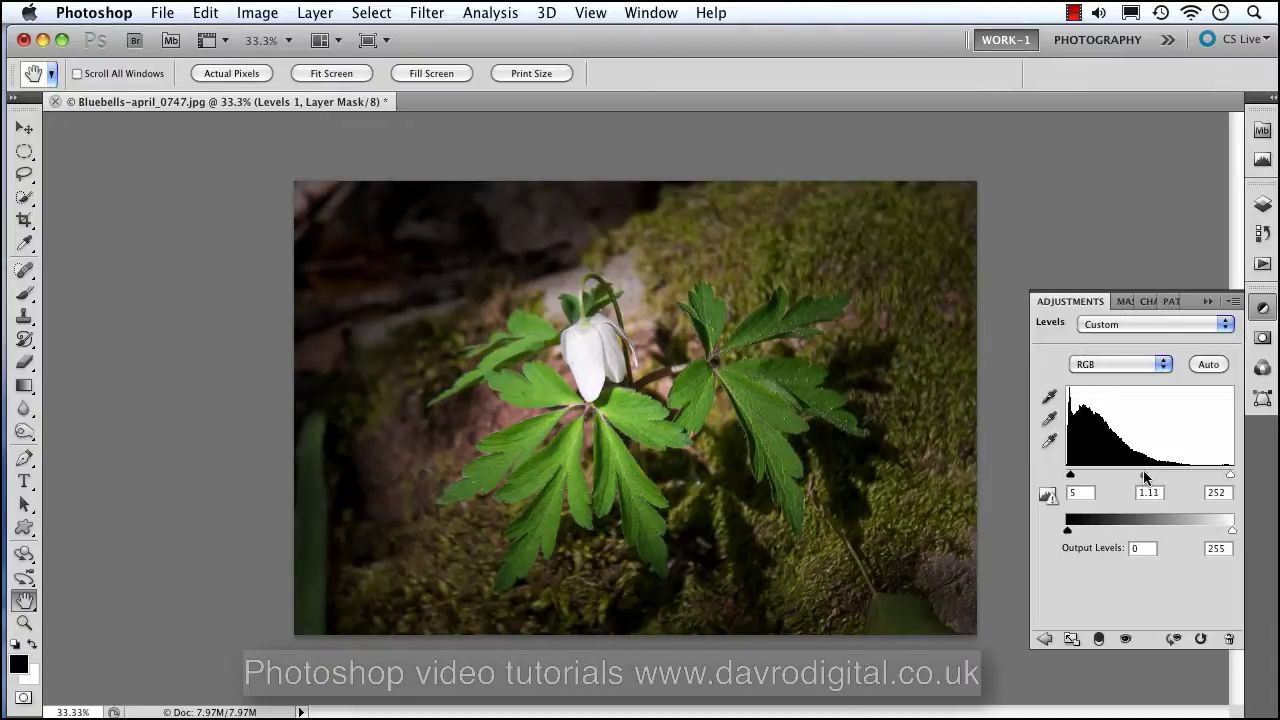
drag(1142, 469, 1152, 473)
click(1125, 640)
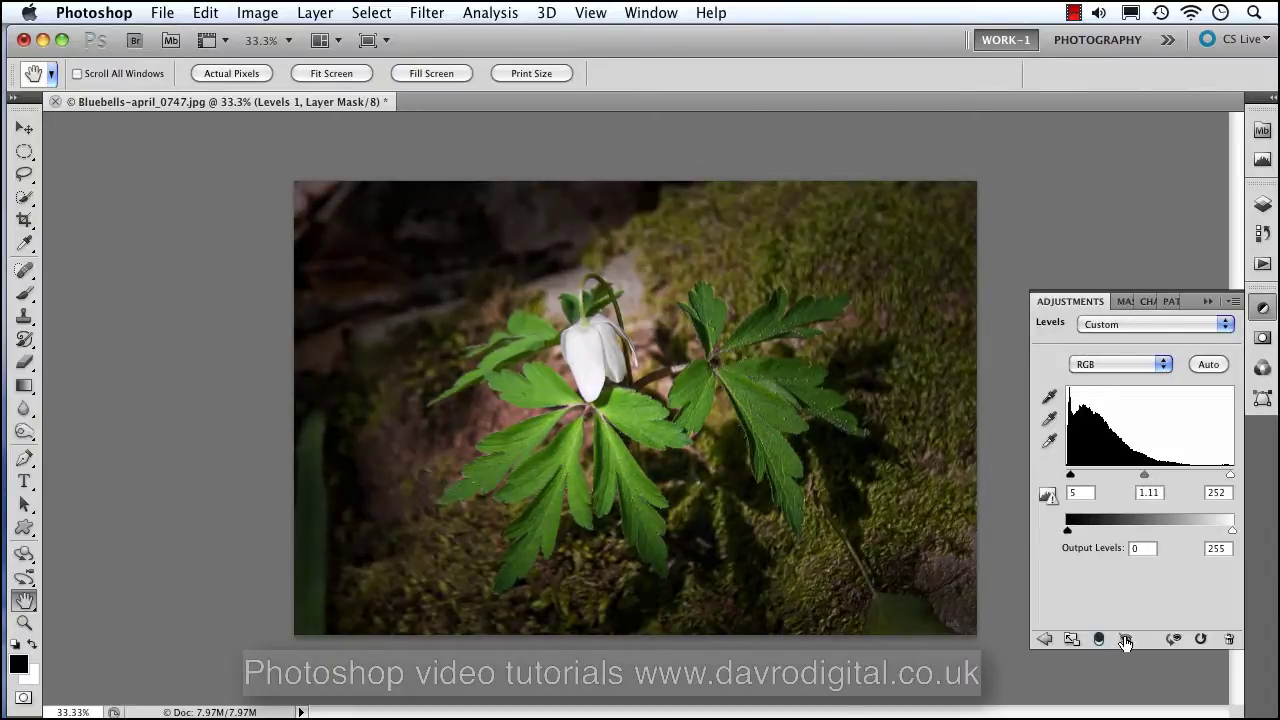
click(1262, 203)
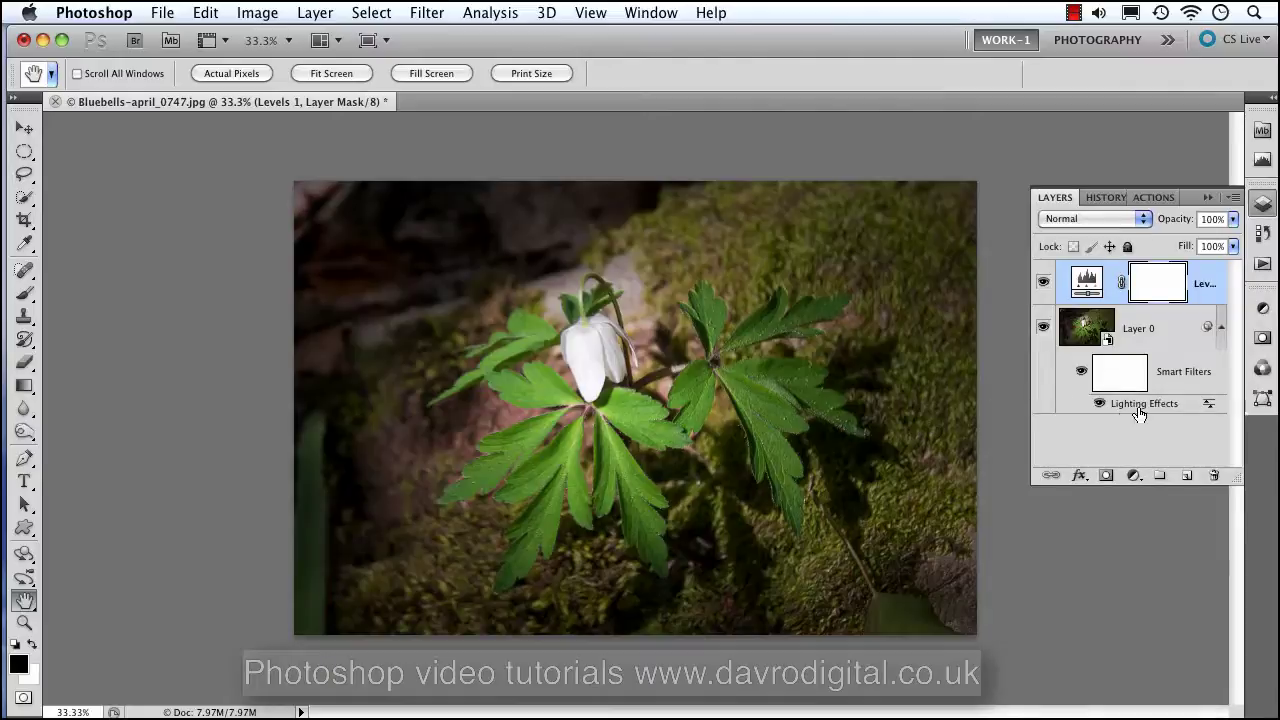
- Toggle the Lighting Effects filter off and on to compare, then select its filter mask
click(1080, 373)
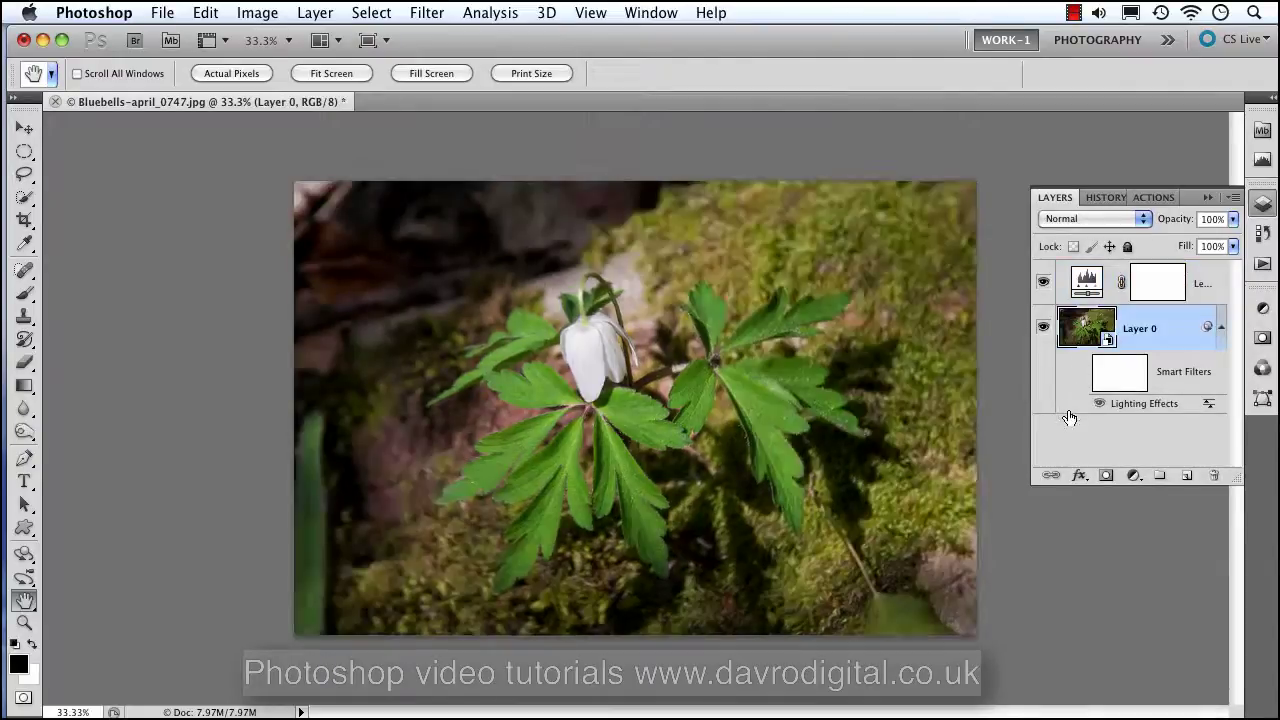
click(1080, 373)
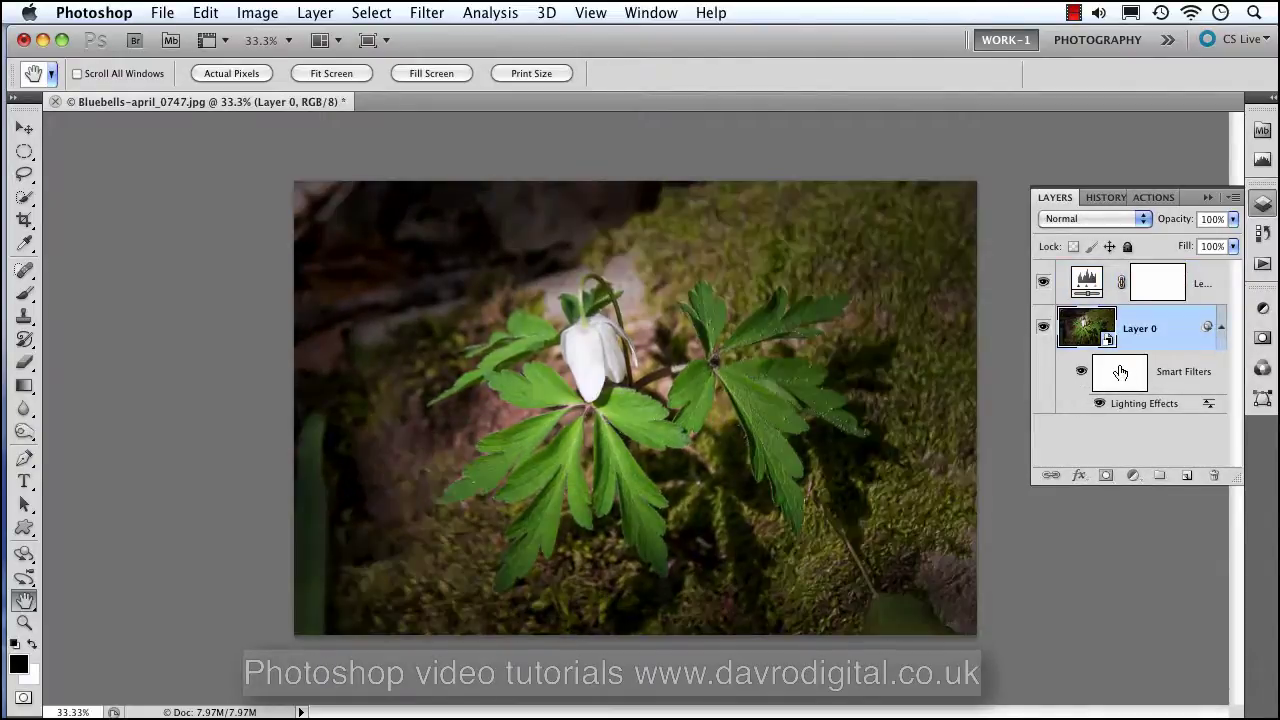
click(1131, 374)
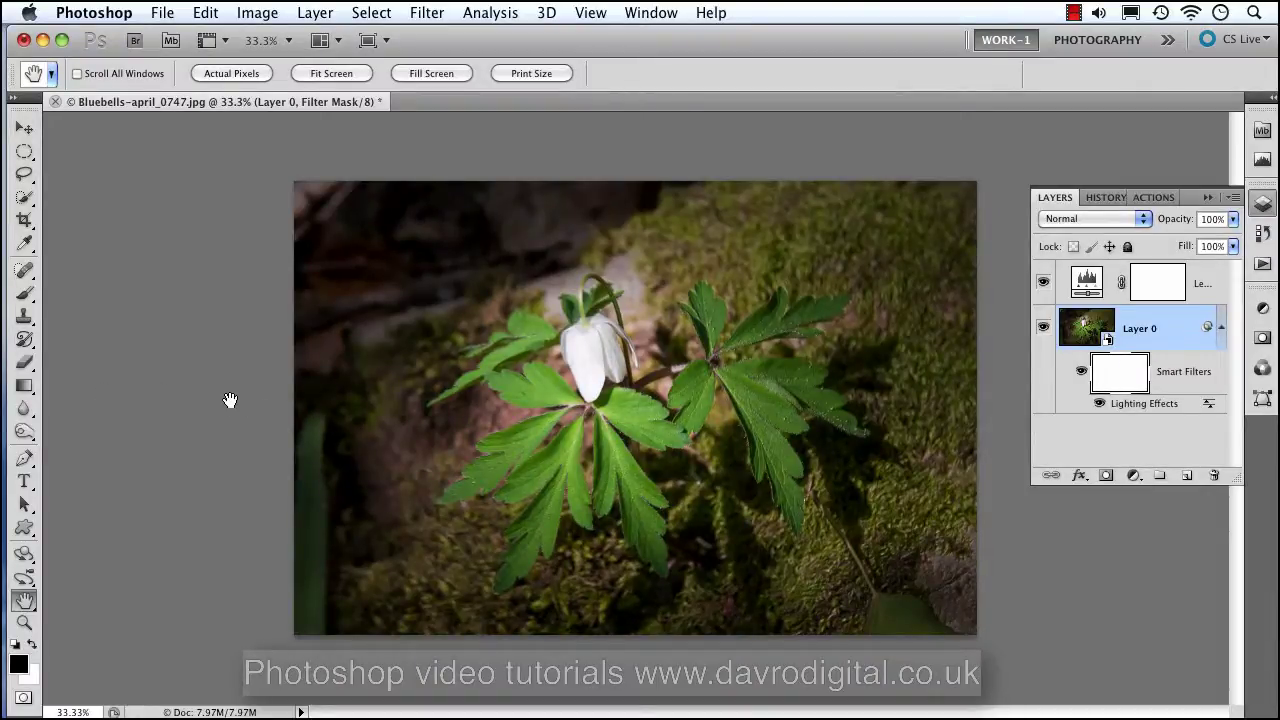
- Paint radial gradients into the mask at the centre, lower right and top edge, plus a 30% one at lower left
key(g)
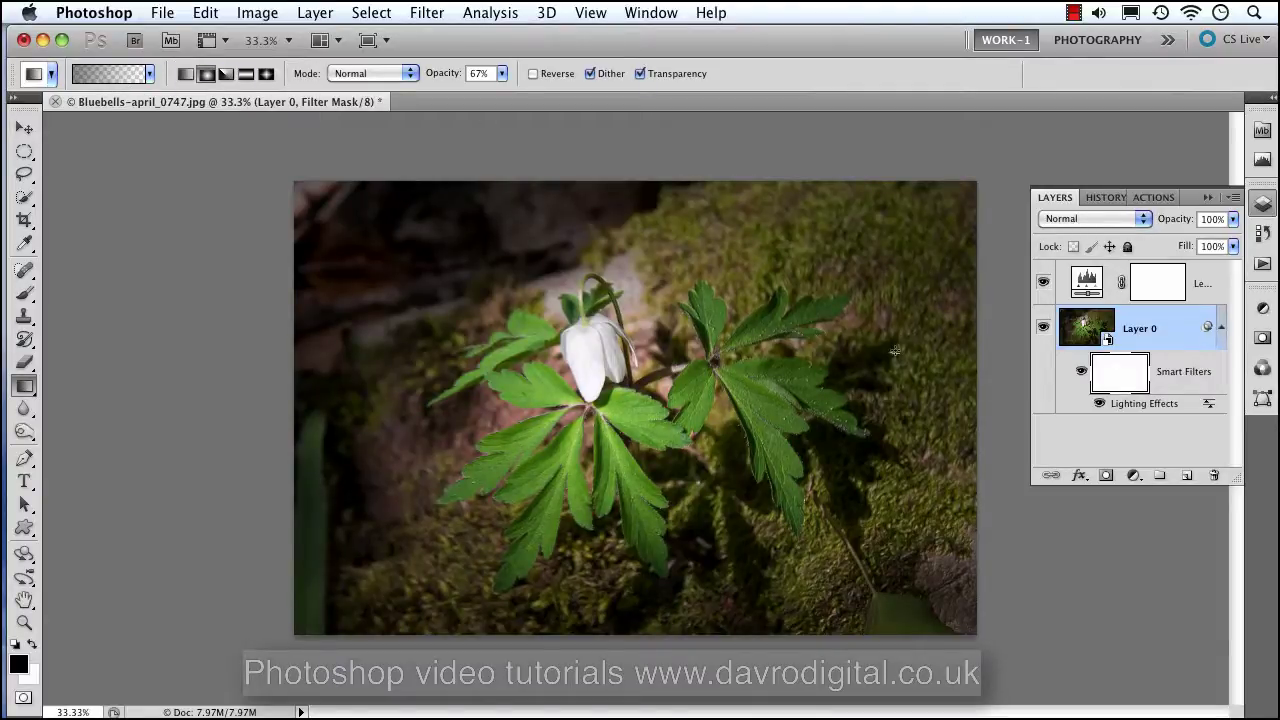
drag(895, 350, 915, 410)
drag(866, 522, 983, 478)
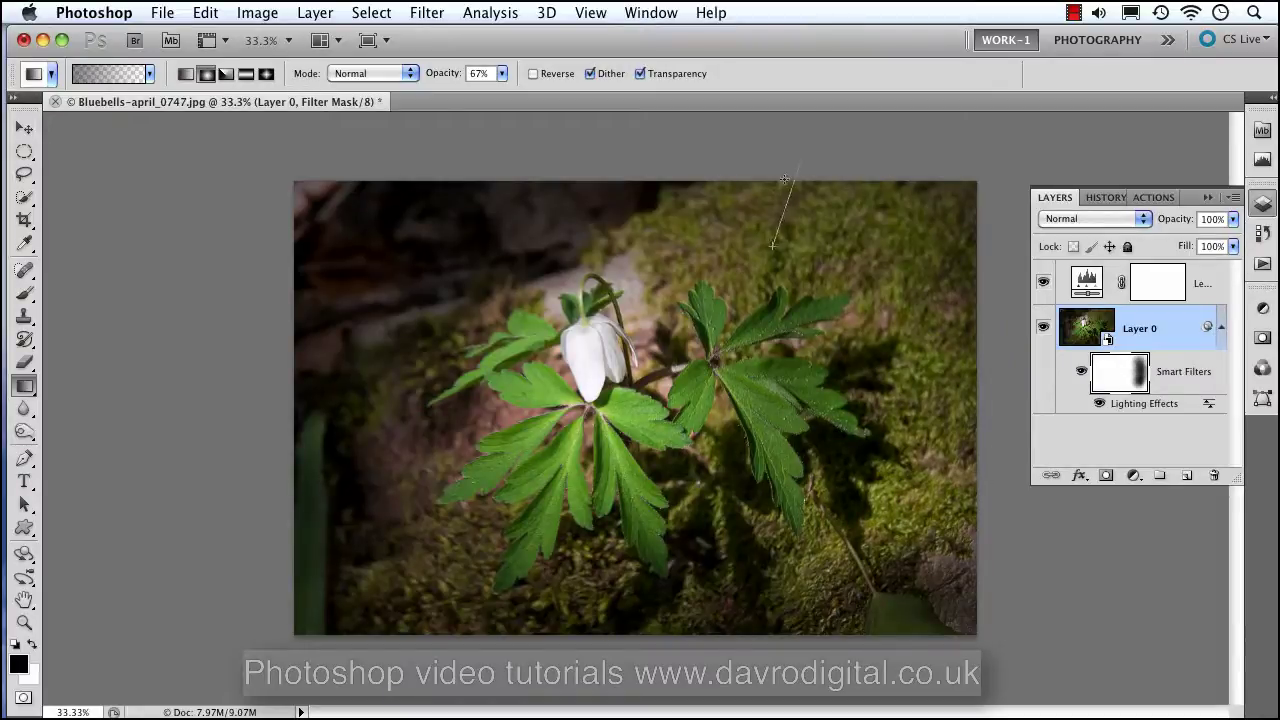
drag(773, 245, 773, 245)
mouse_move(720, 185)
mouse_down()
mouse_move(706, 212)
mouse_move(616, 192)
mouse_up()
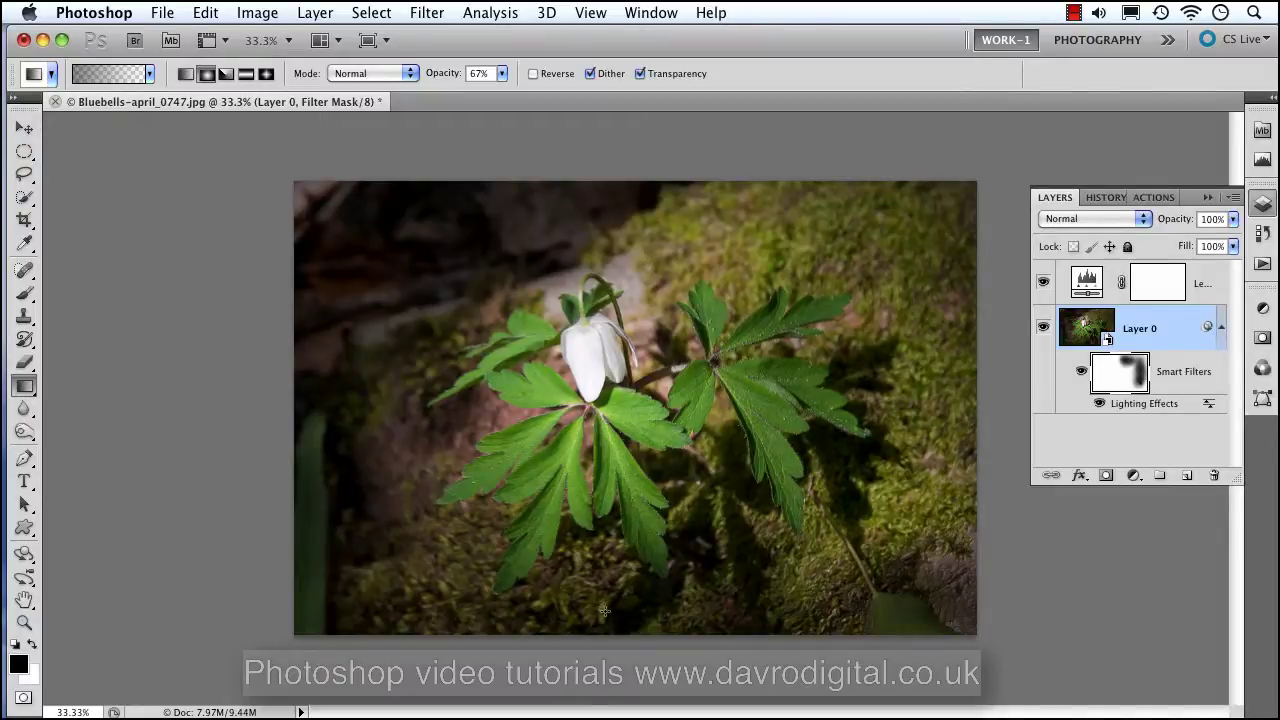
key(3)
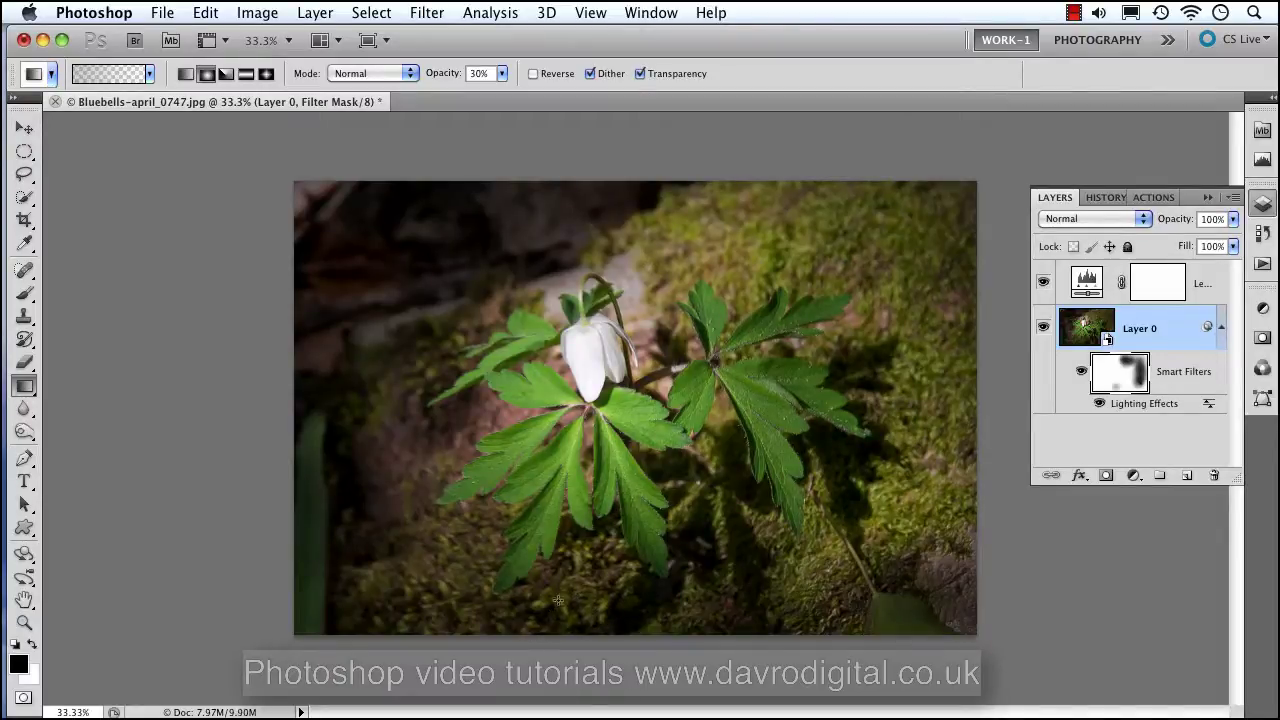
drag(300, 565, 393, 542)
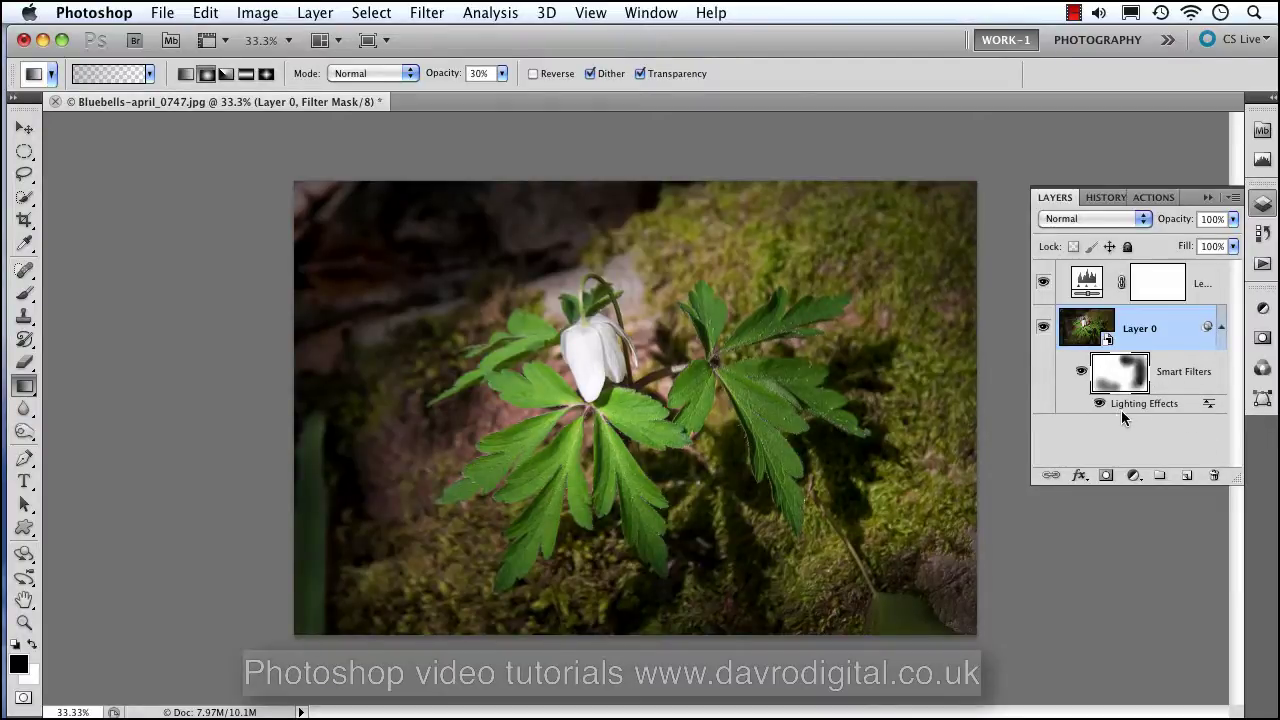
double_click(1137, 404)
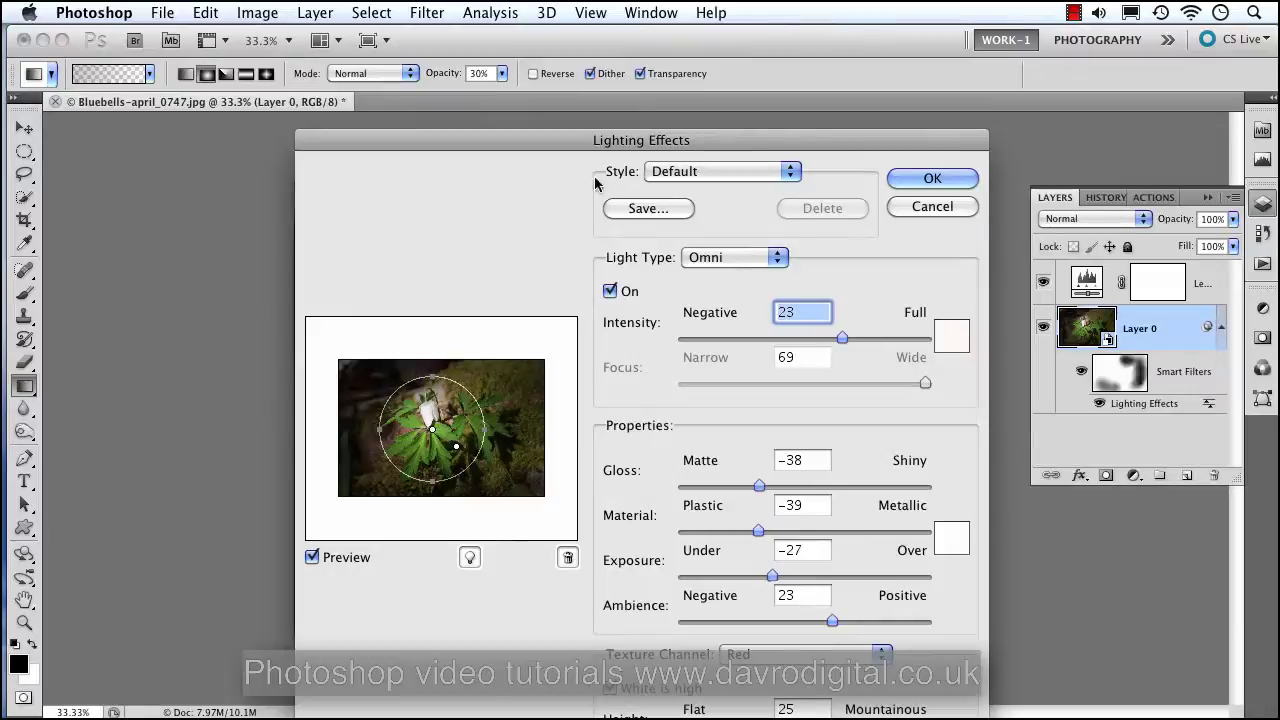
drag(605, 133, 663, 61)
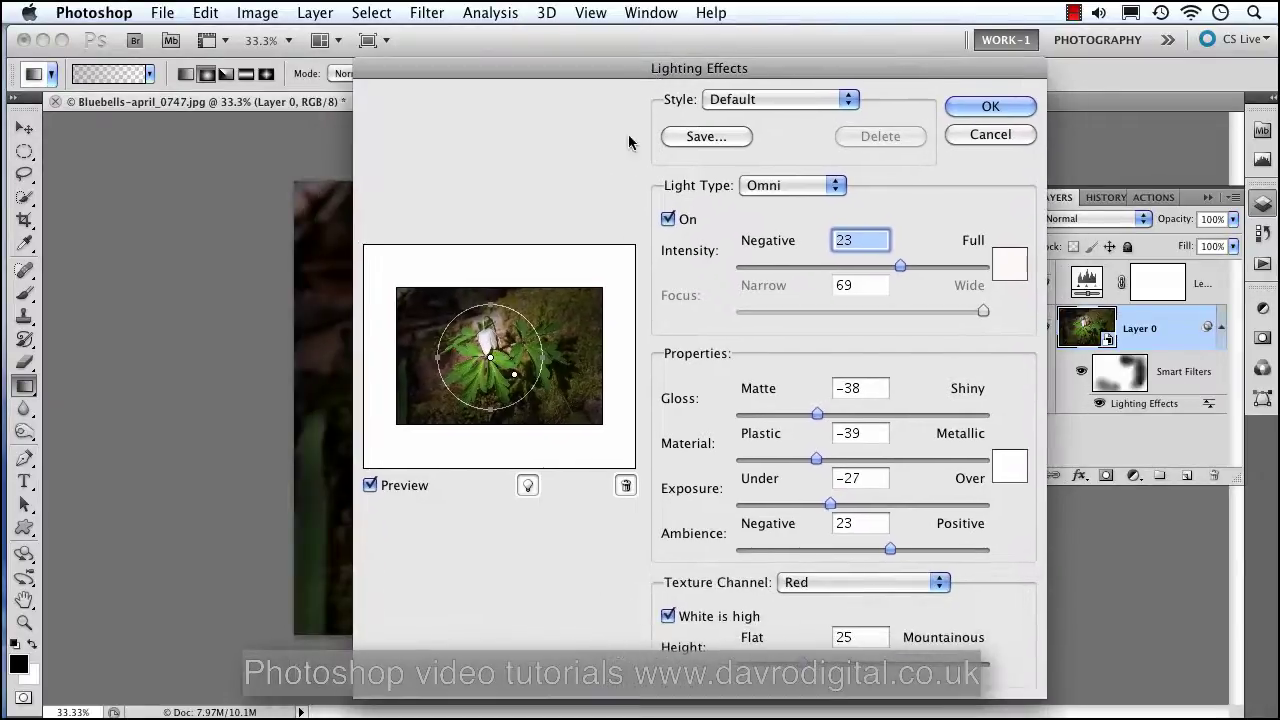
click(513, 383)
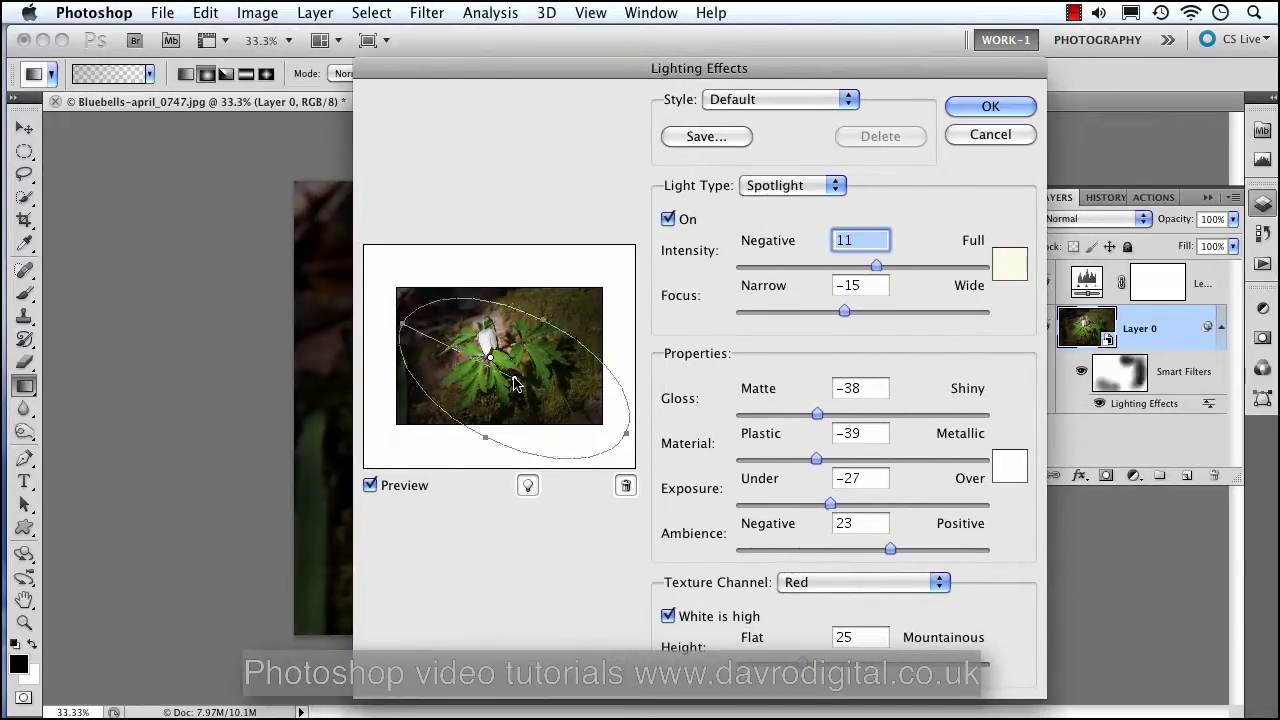
drag(513, 383, 515, 376)
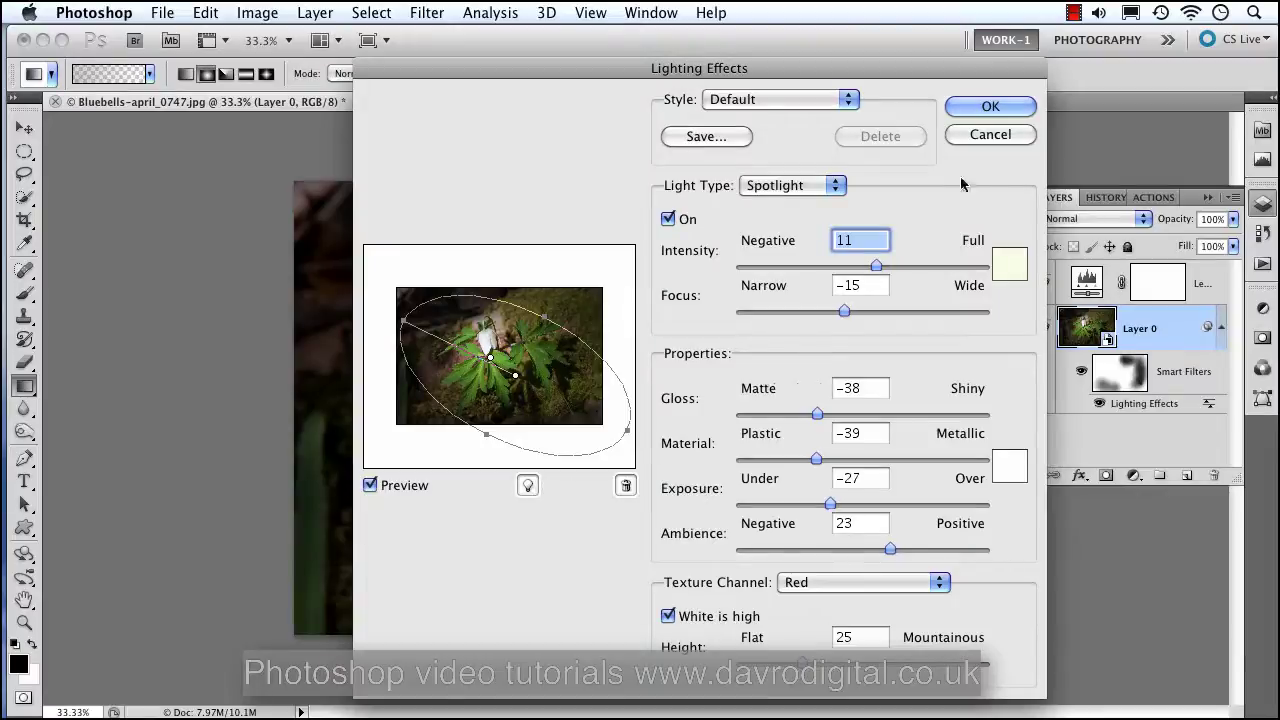
click(991, 136)
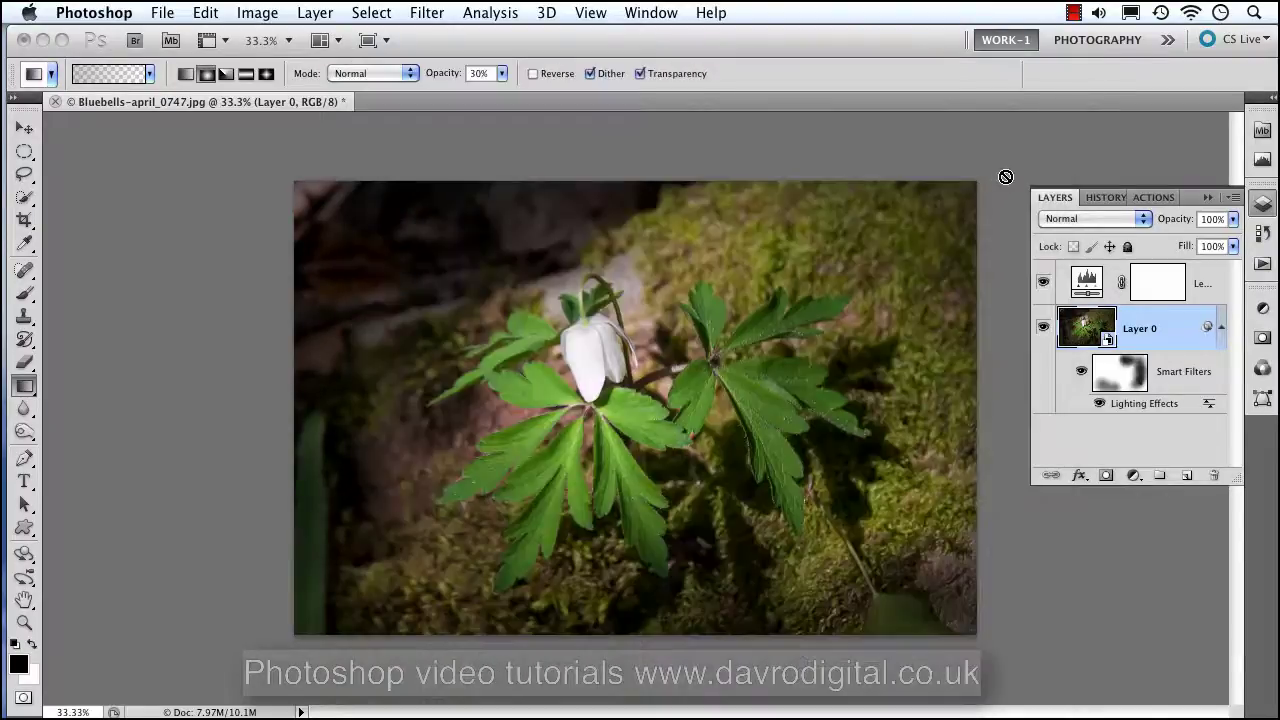